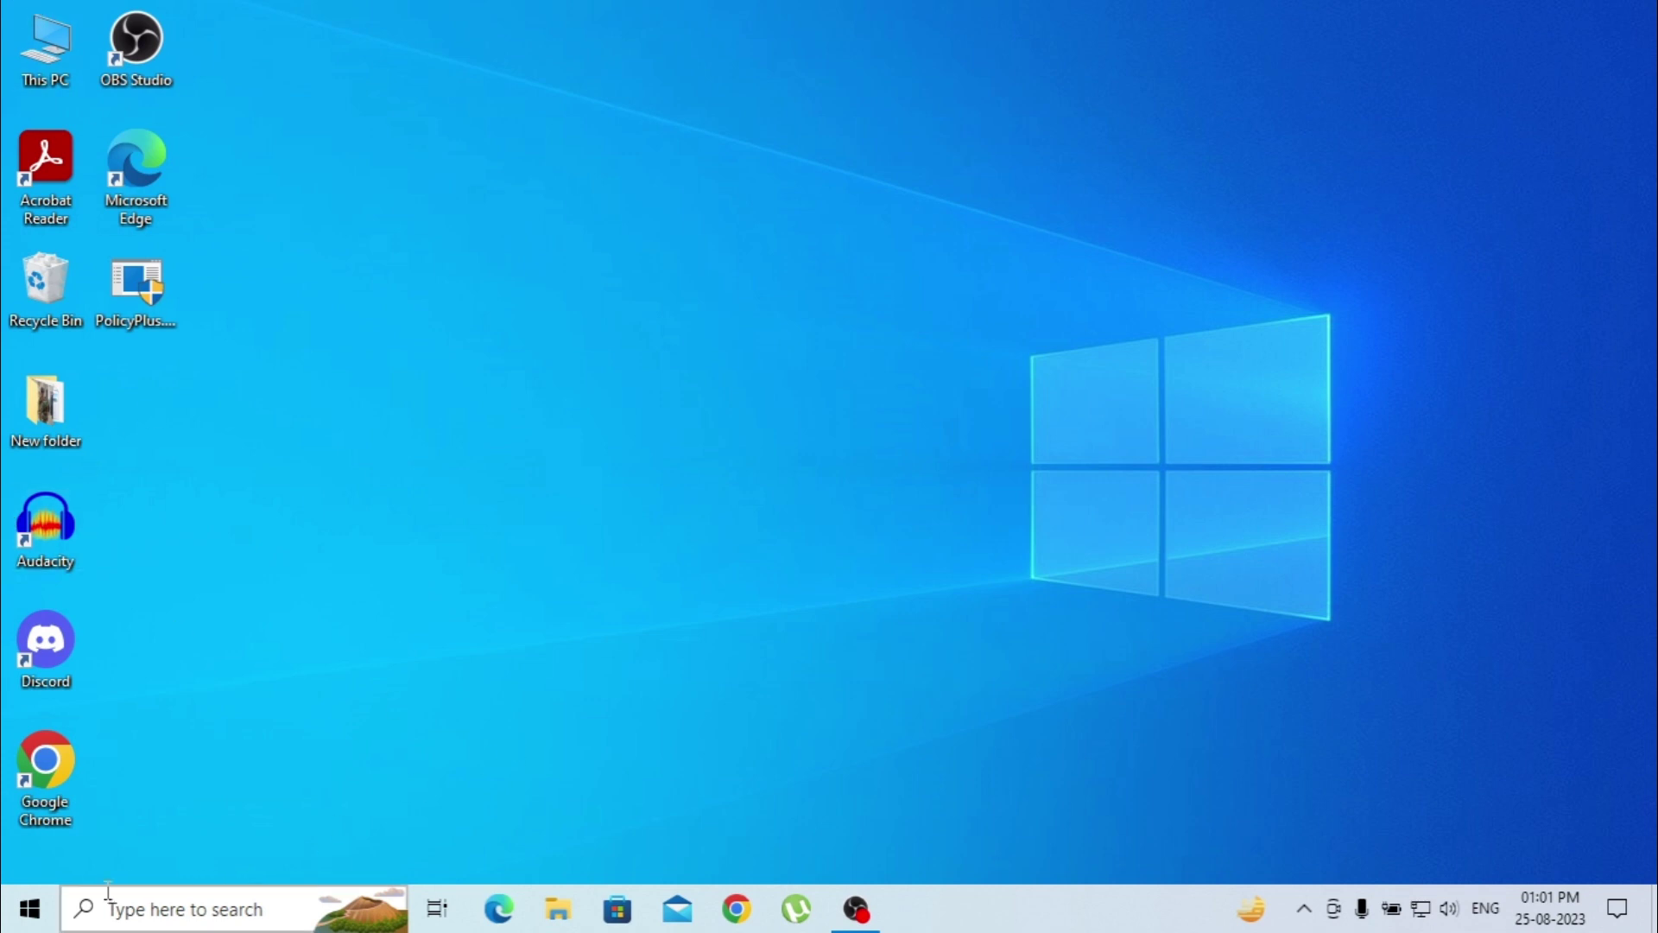
Launch Disk Cleanup from the Windows Administrative Tools group.
{"action": "left_click", "coordinate": [30, 909]}
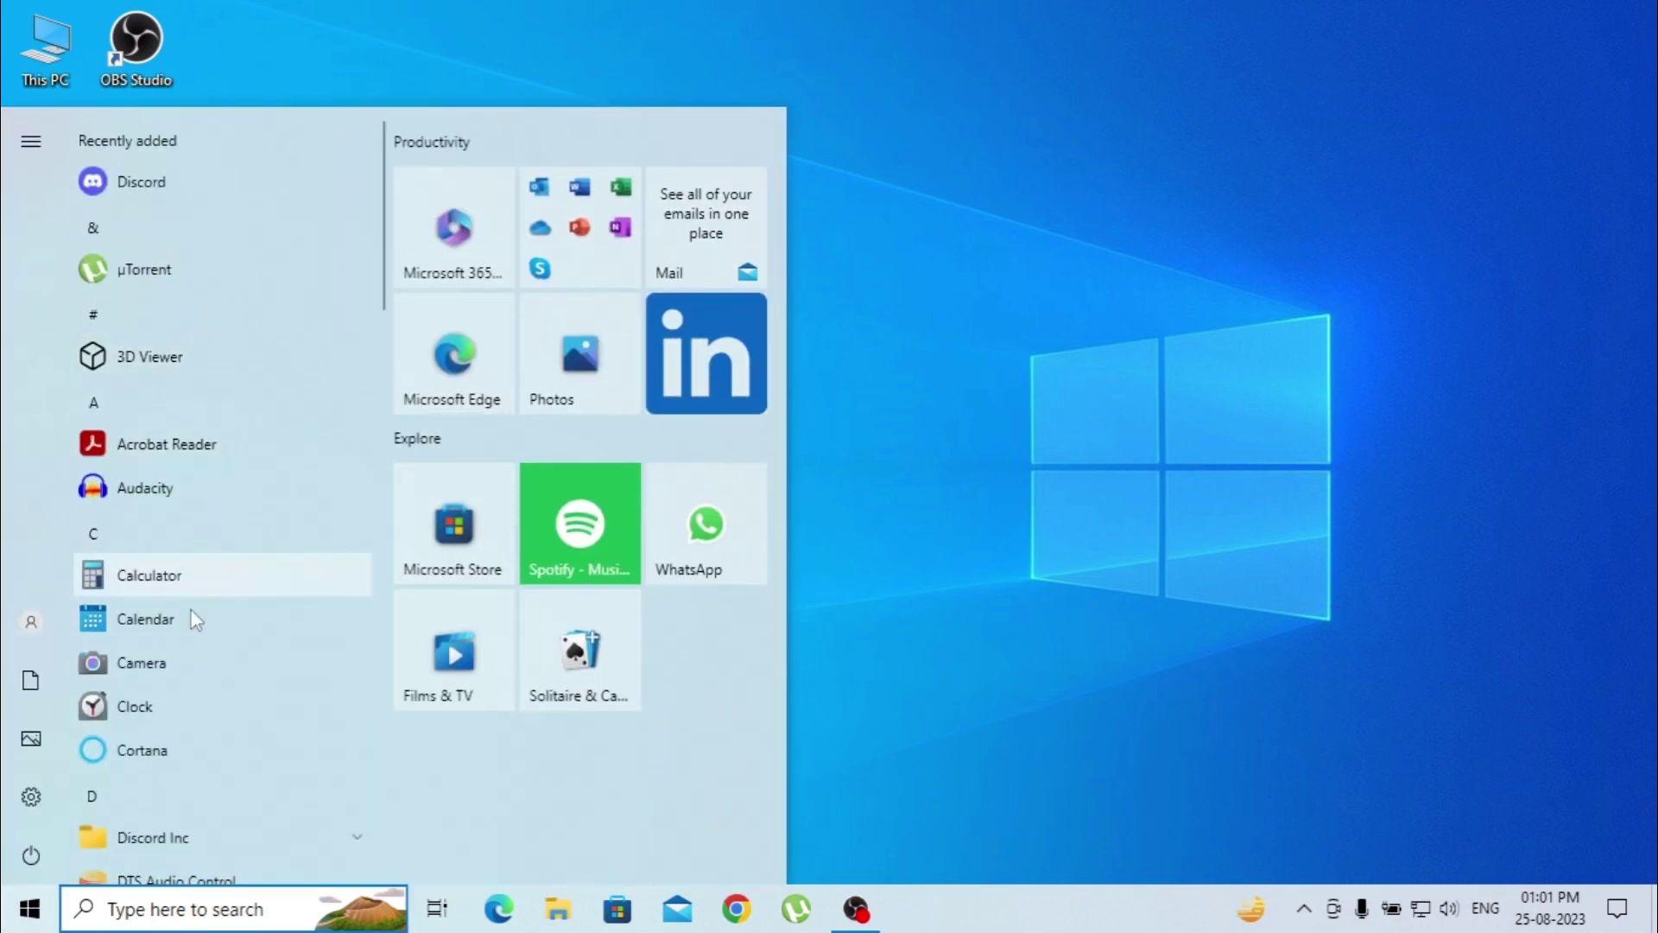
{"action": "scroll", "coordinate": [197, 620], "scroll_direction": "down", "scroll_amount": 10}
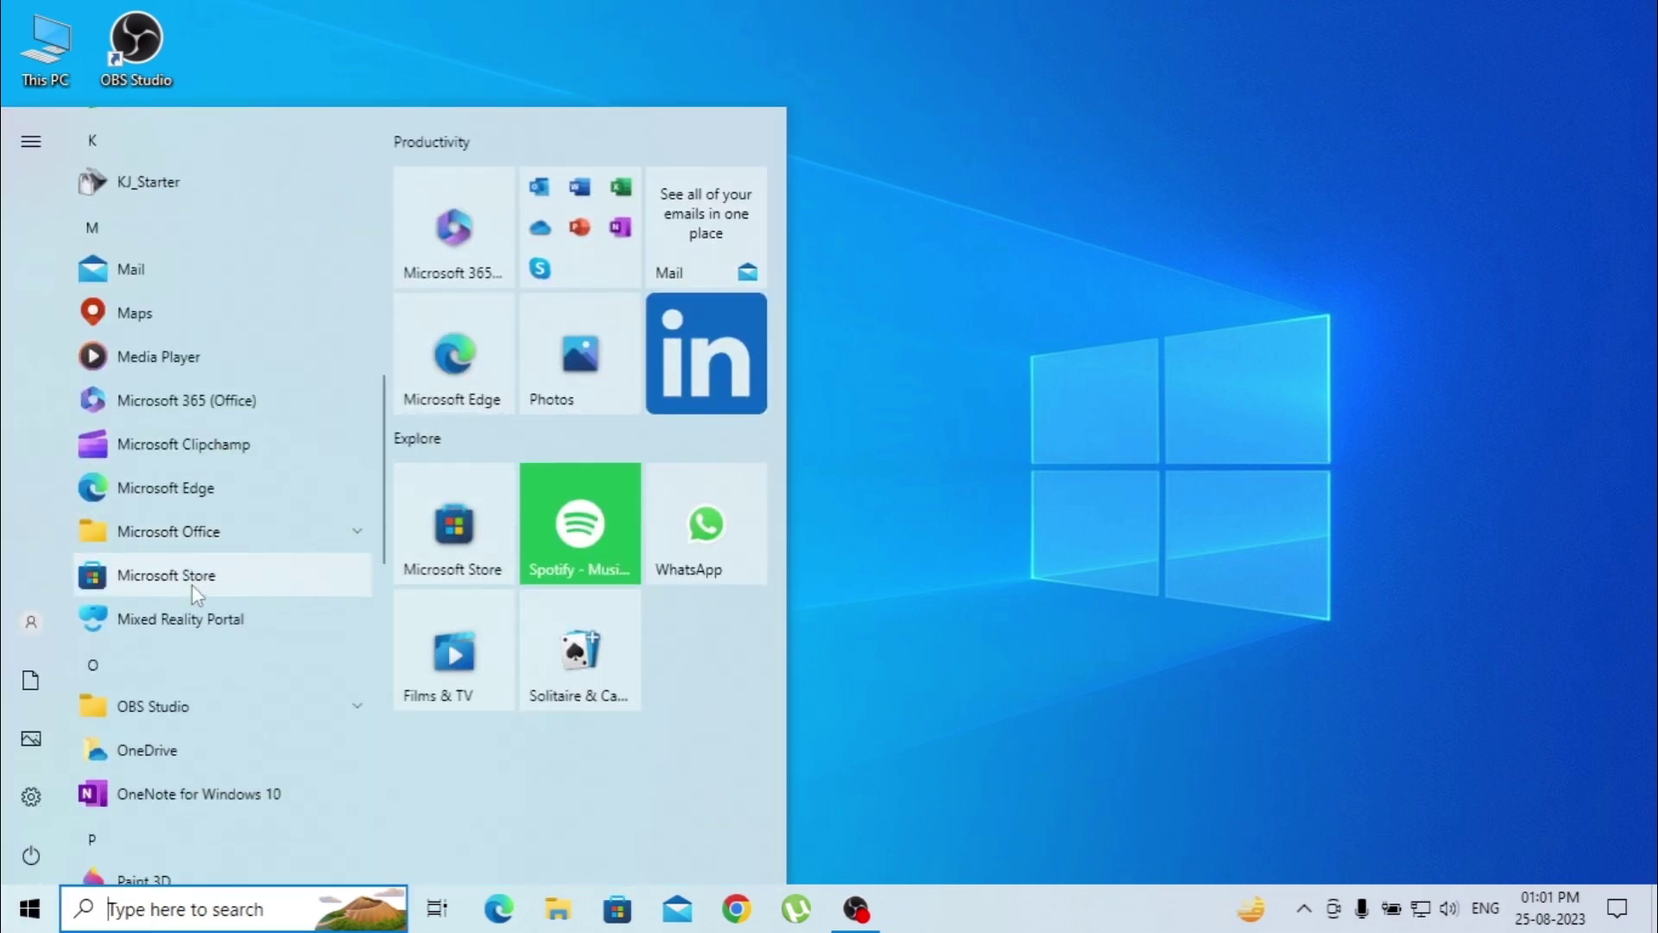
{"action": "scroll", "coordinate": [191, 584], "scroll_direction": "down", "scroll_amount": 10}
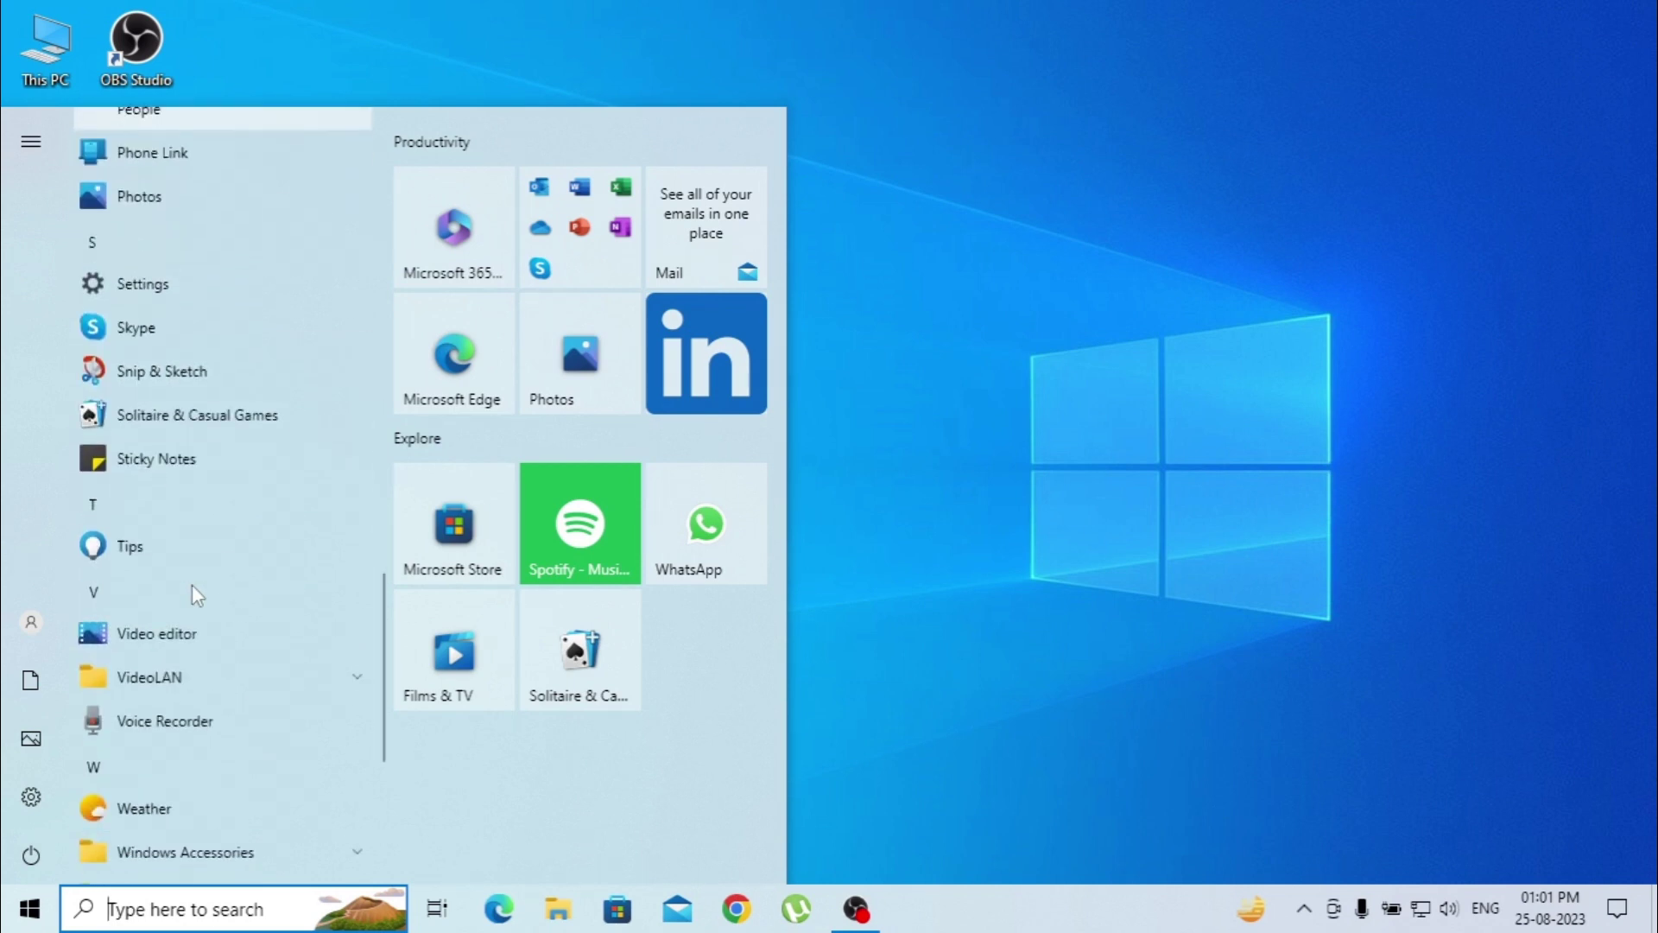
{"action": "scroll", "coordinate": [191, 584], "scroll_direction": "down", "scroll_amount": 4}
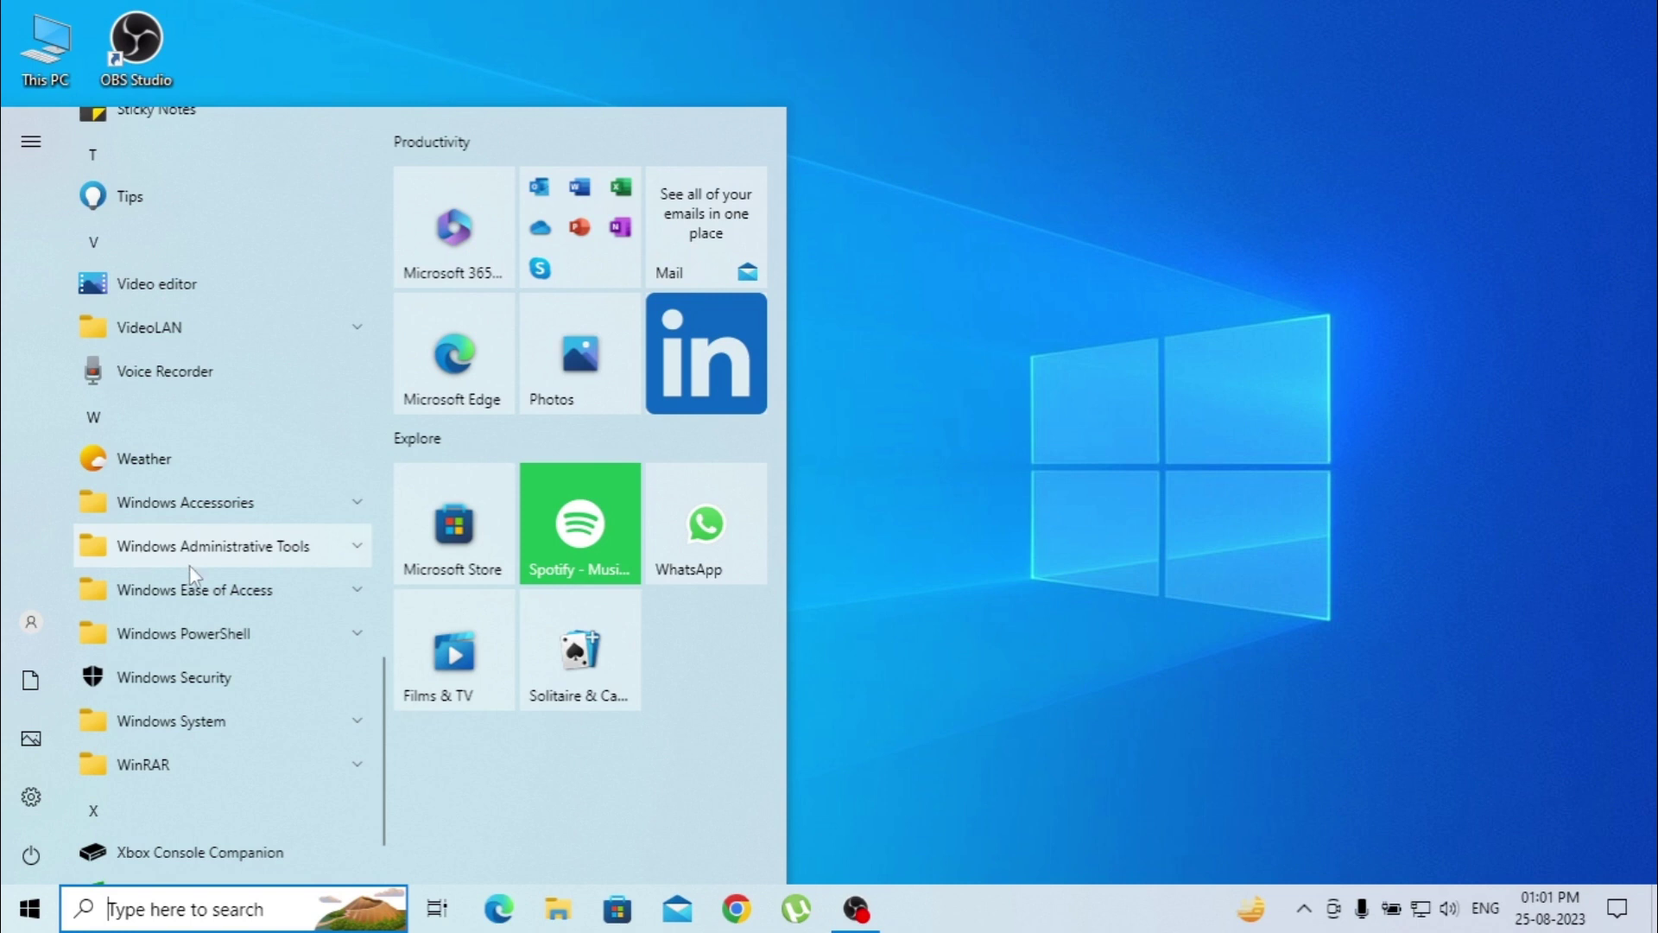
{"action": "left_click", "coordinate": [296, 560]}
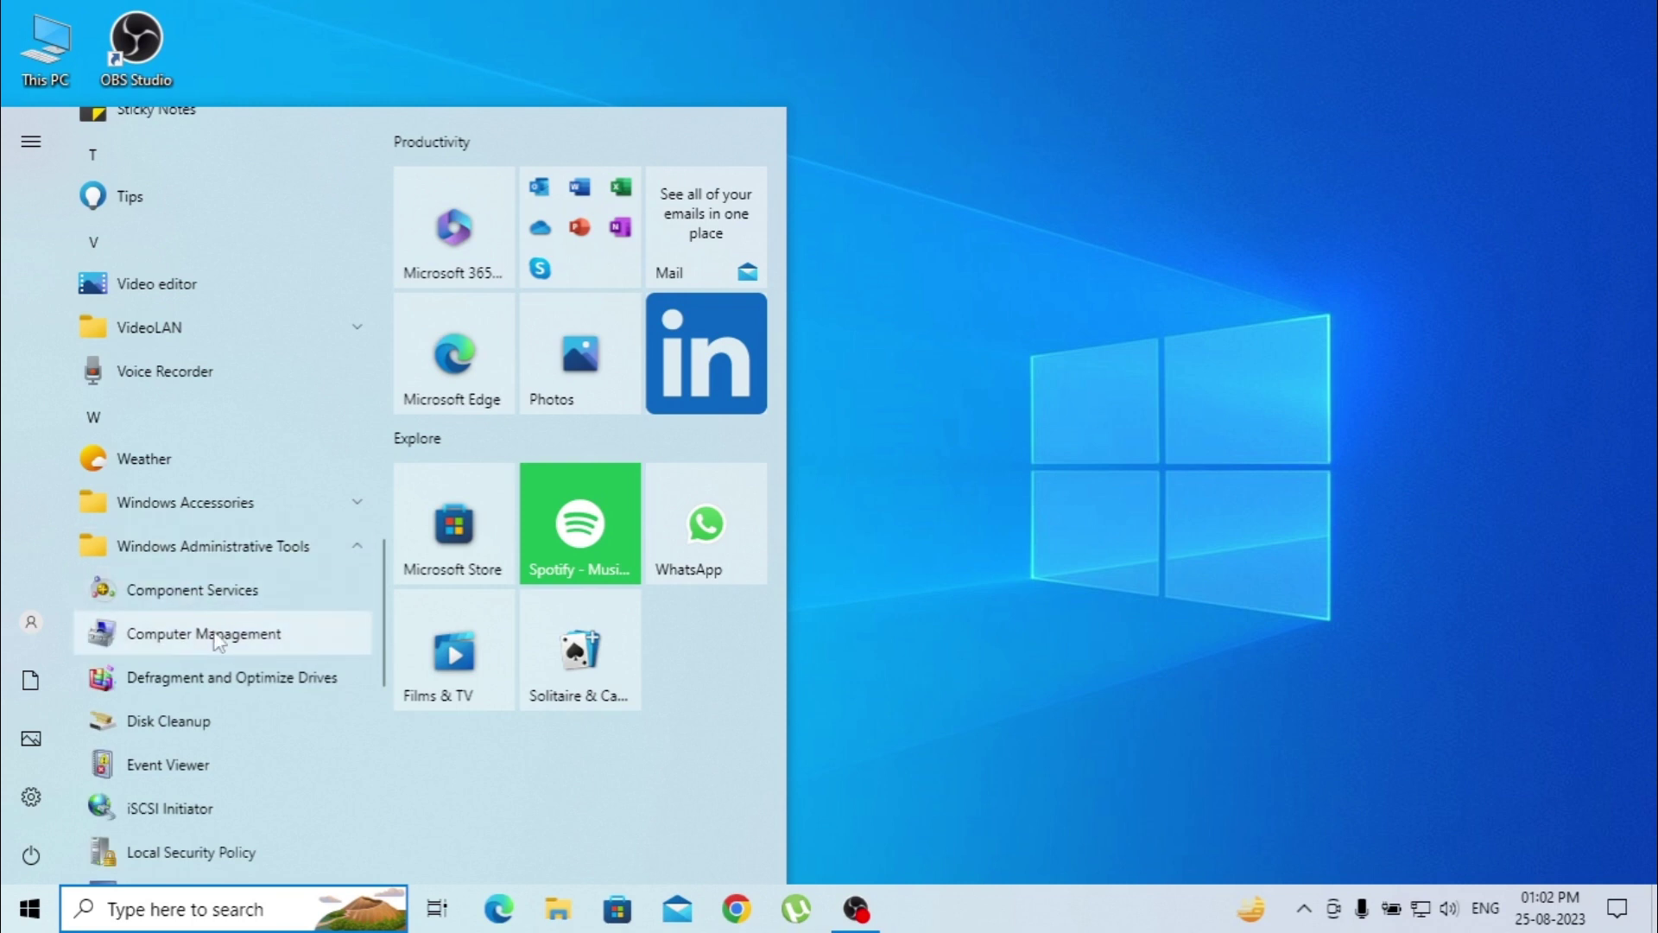
{"action": "left_click", "coordinate": [157, 723]}
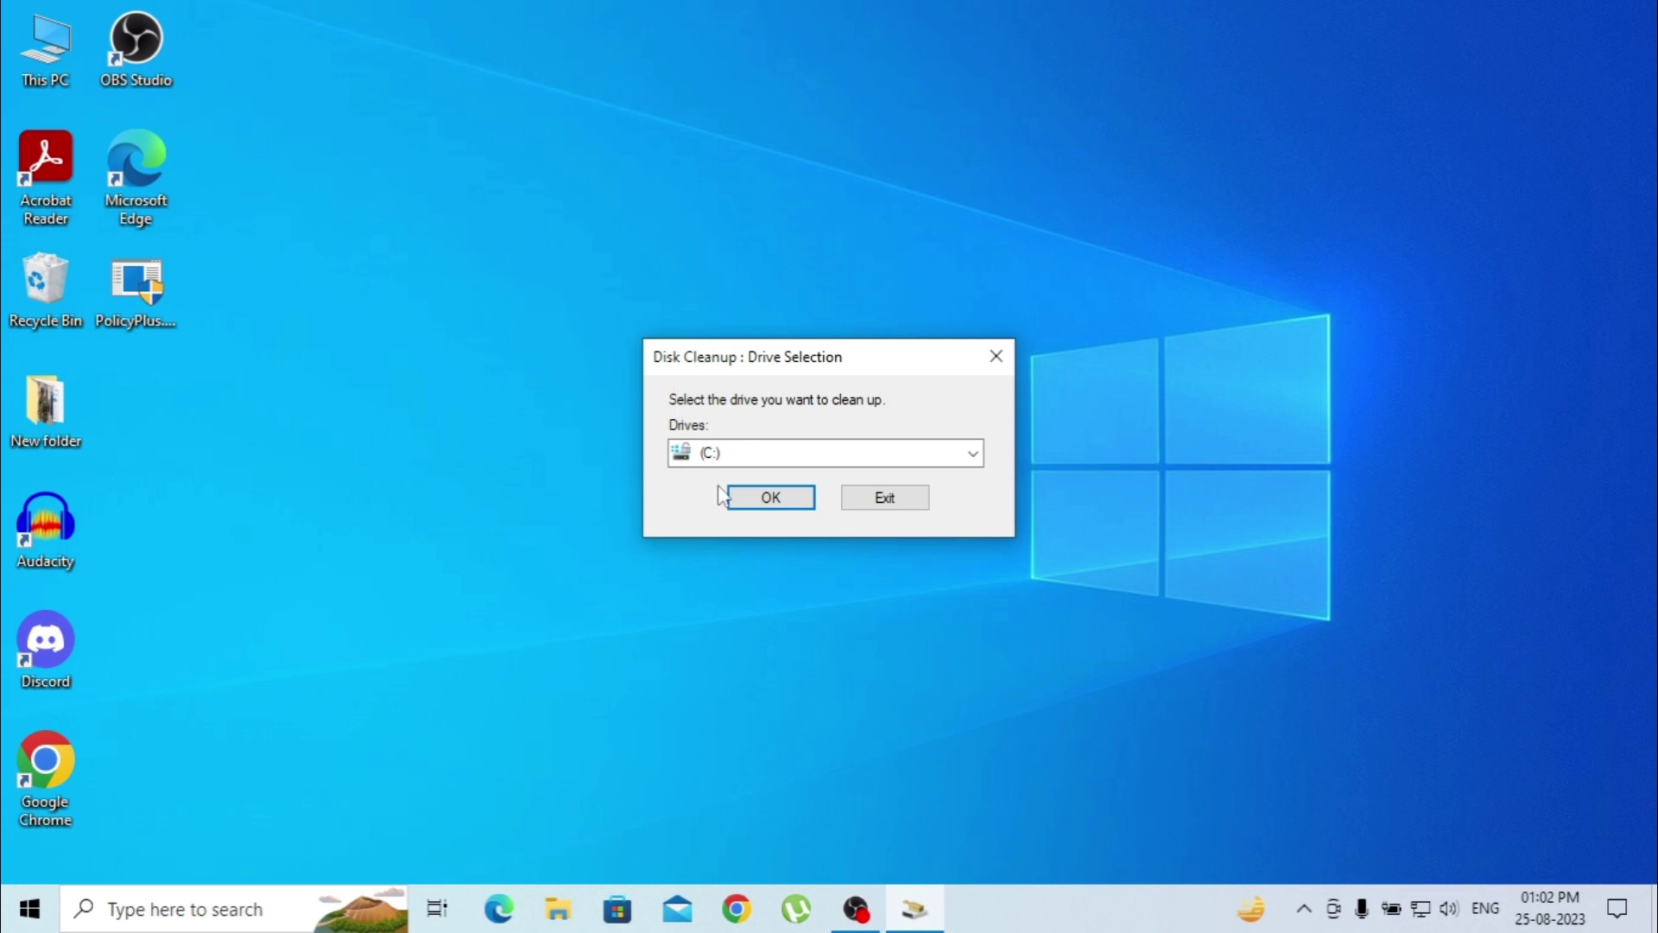
Review the available drives, keep (C:) as the drive to clean up, and start its scan.
{"action": "left_click", "coordinate": [975, 458]}
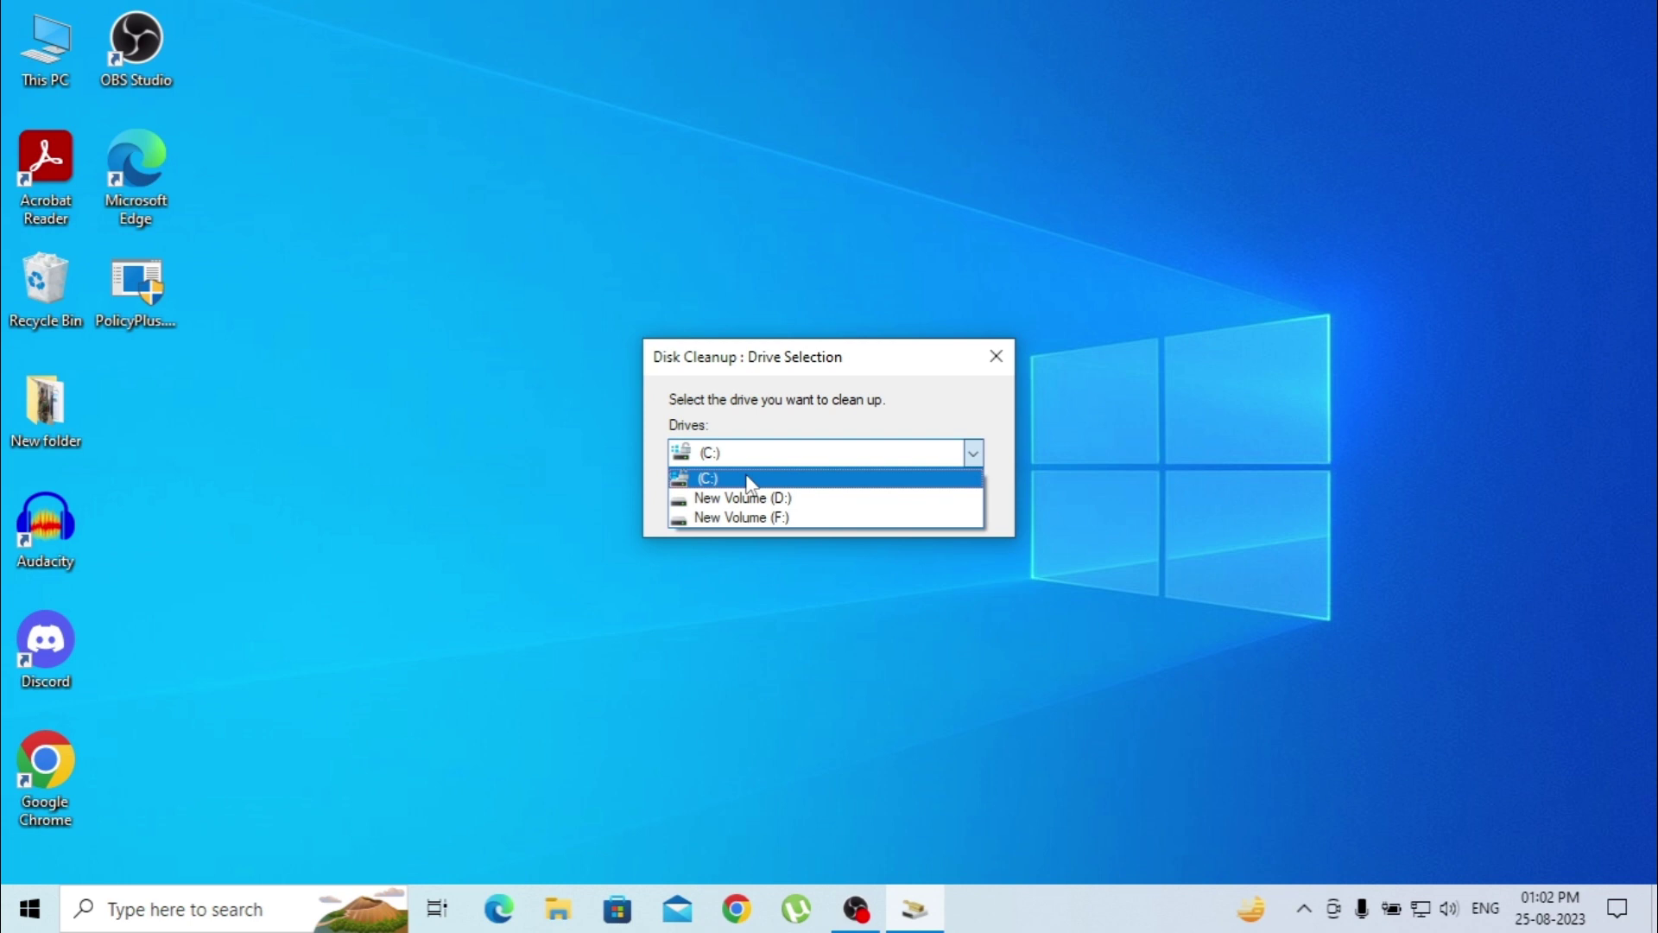
{"action": "left_click", "coordinate": [975, 456]}
{"action": "left_click", "coordinate": [976, 453]}
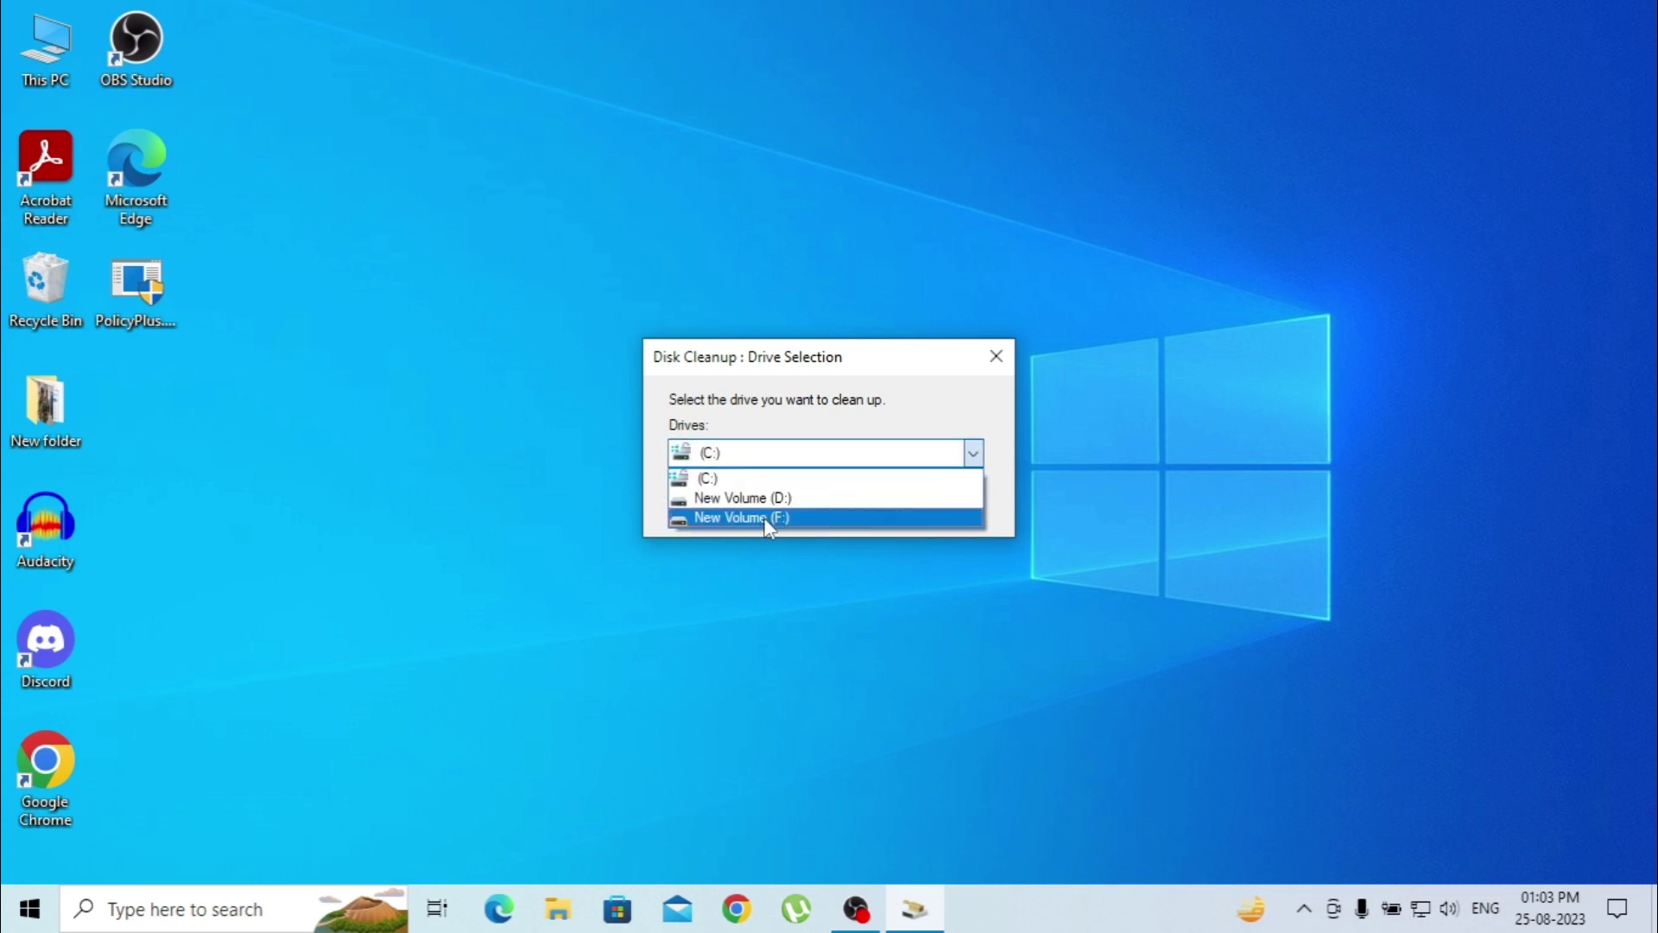
{"action": "left_click", "coordinate": [724, 462]}
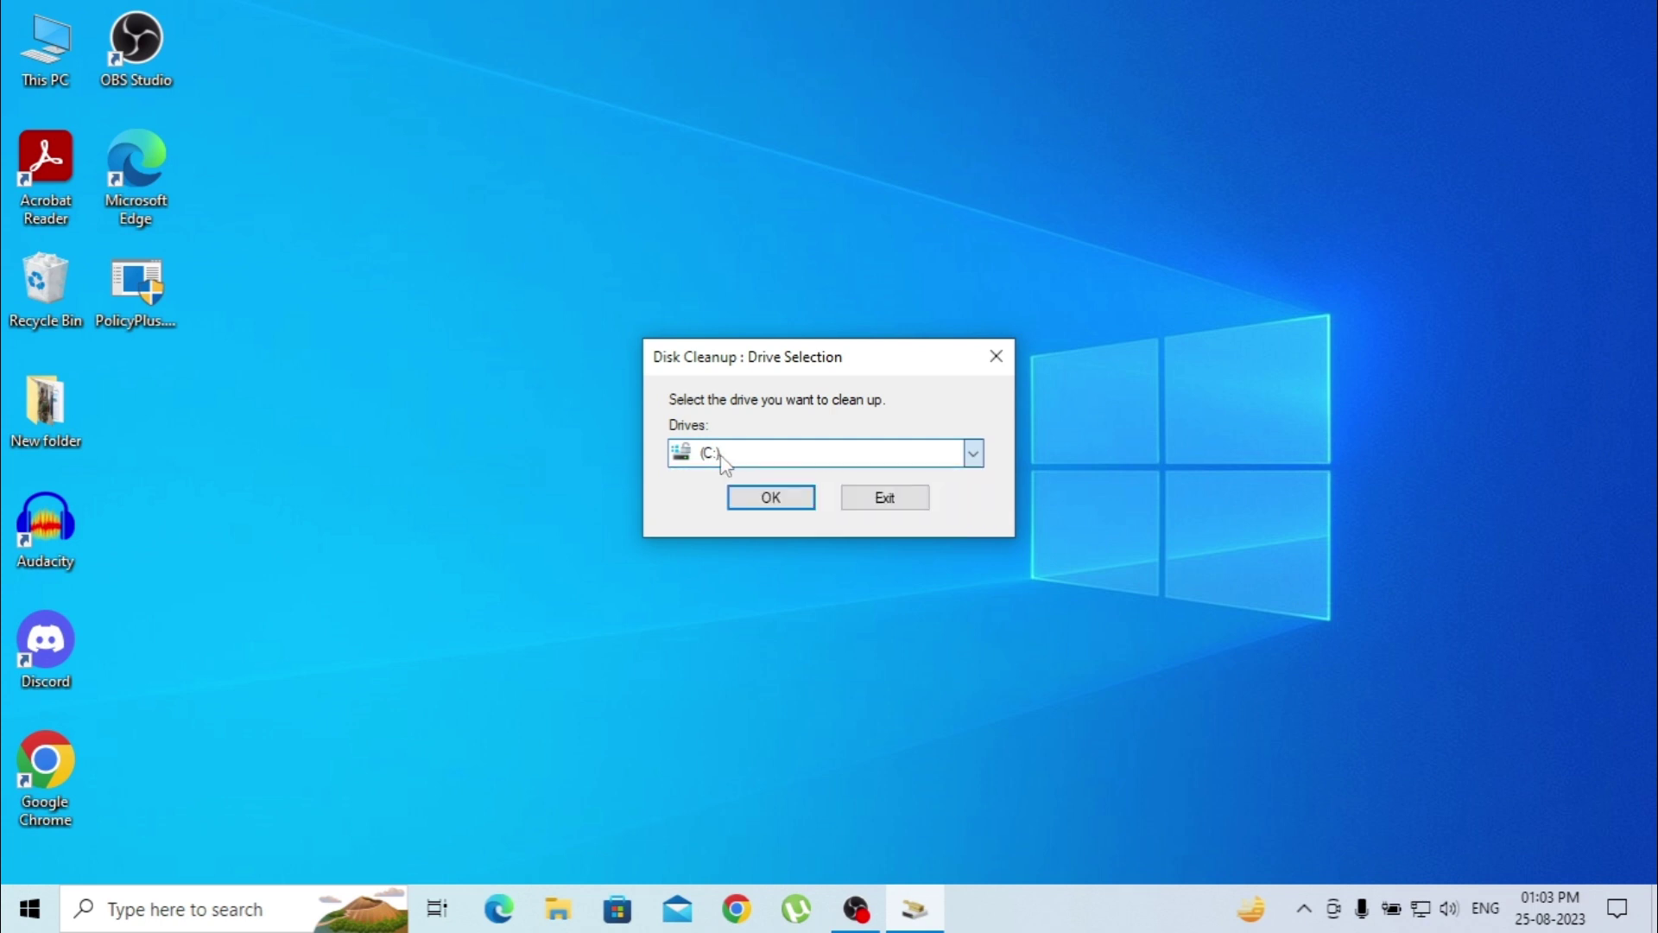
{"action": "left_click", "coordinate": [759, 501]}
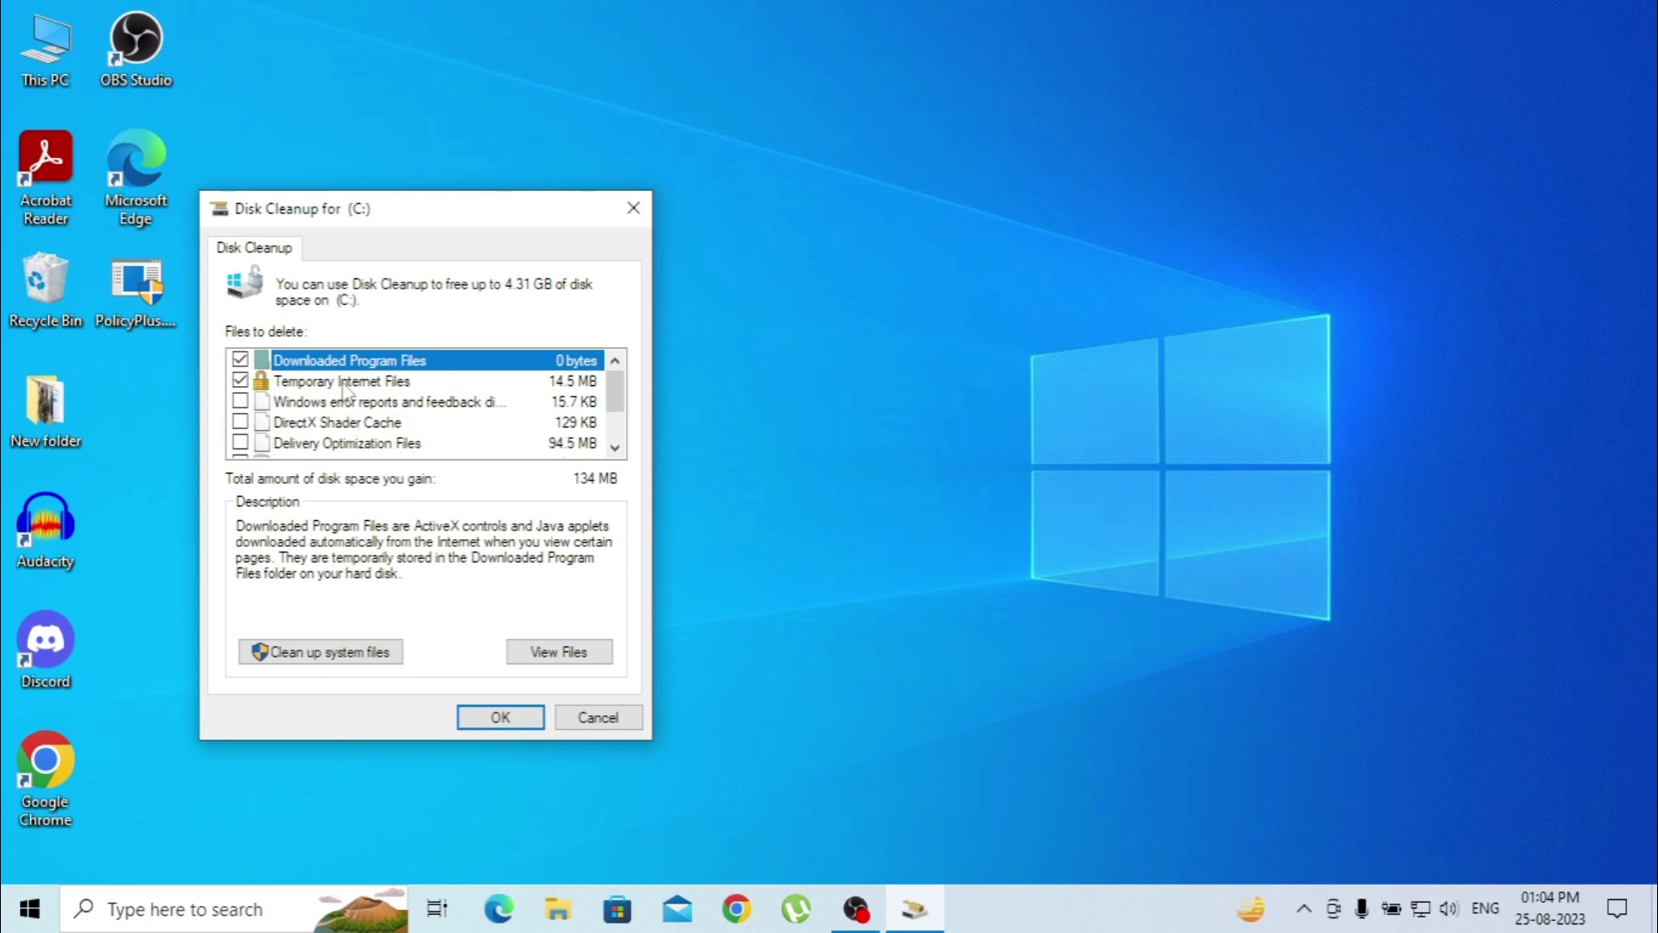
Try marking Recycle Bin and Temporary files for deletion, and clear both again.
{"action": "scroll", "coordinate": [533, 413], "scroll_direction": "down", "scroll_amount": 1}
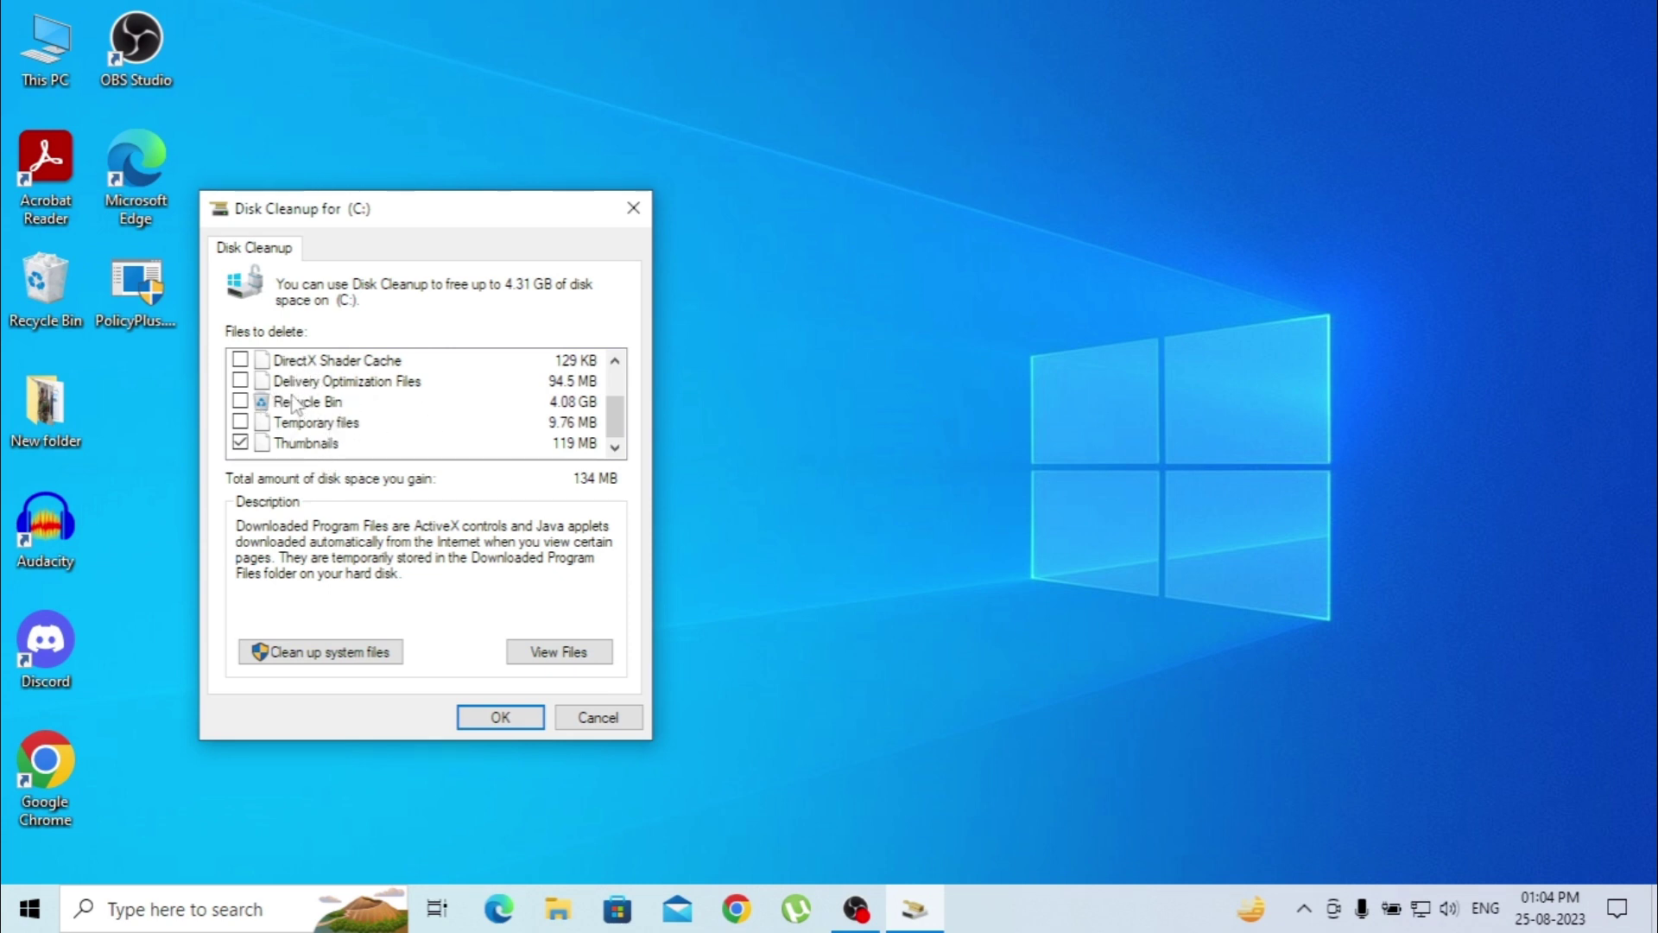
{"action": "left_click", "coordinate": [241, 402]}
{"action": "left_click", "coordinate": [241, 422]}
{"action": "left_click", "coordinate": [240, 402]}
{"action": "left_click", "coordinate": [241, 422]}
{"action": "scroll", "coordinate": [278, 406], "scroll_direction": "up", "scroll_amount": 1}
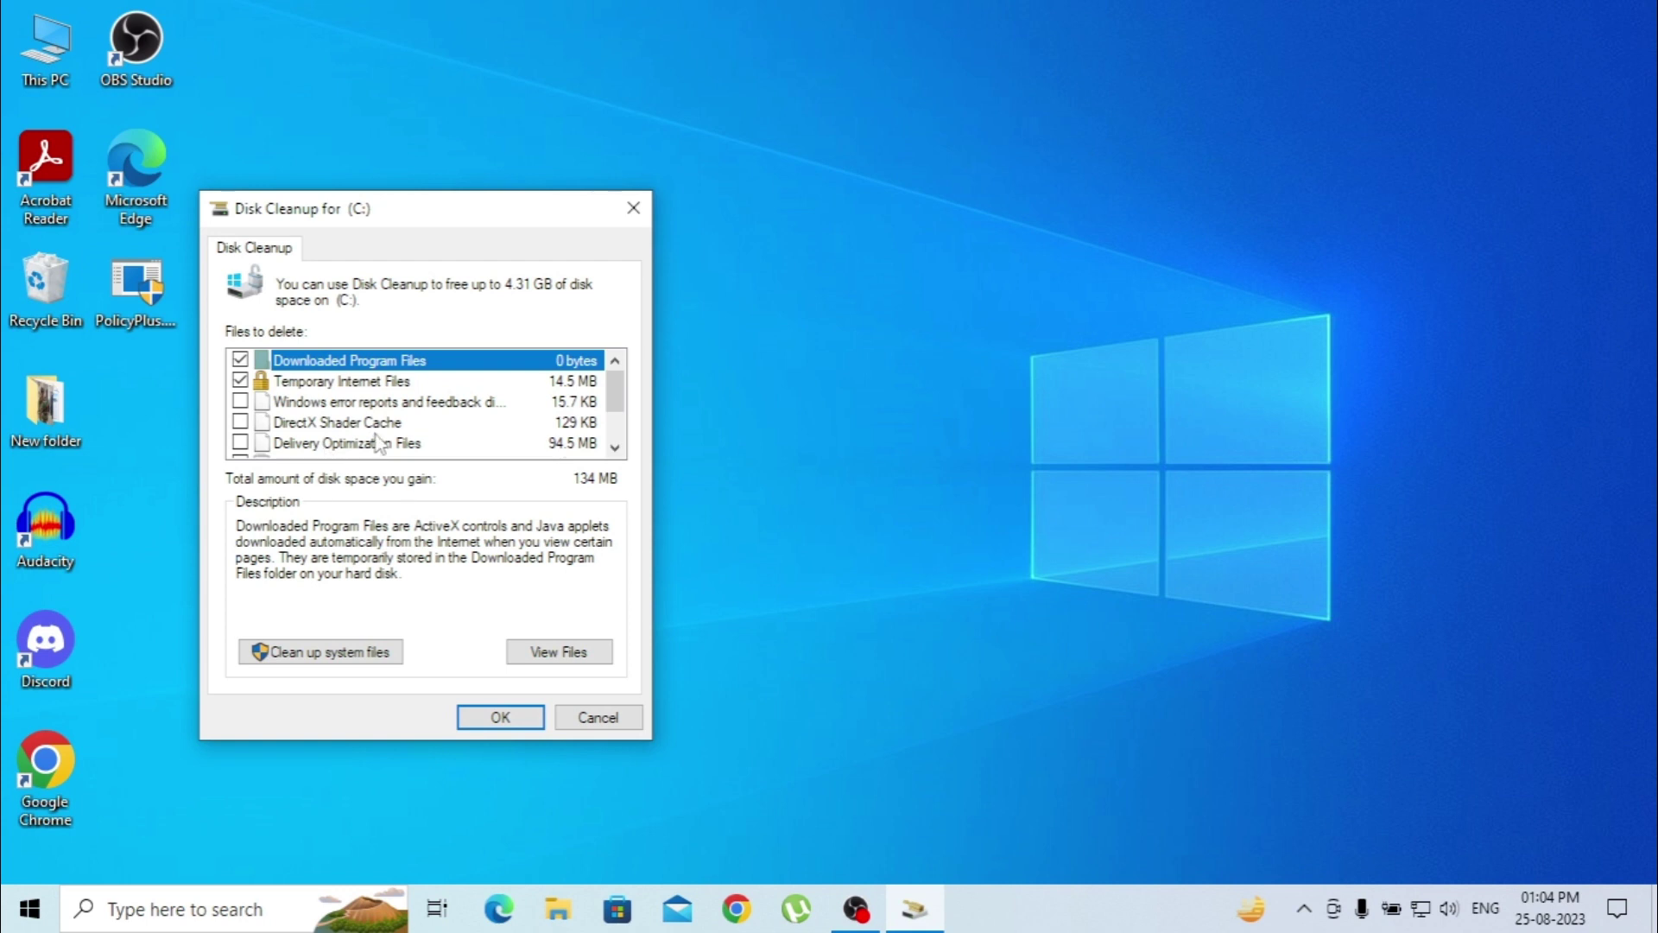
Submit the default file selection for cleanup and dismiss the permanent deletion confirmation.
{"action": "scroll", "coordinate": [371, 428], "scroll_direction": "down", "scroll_amount": 1}
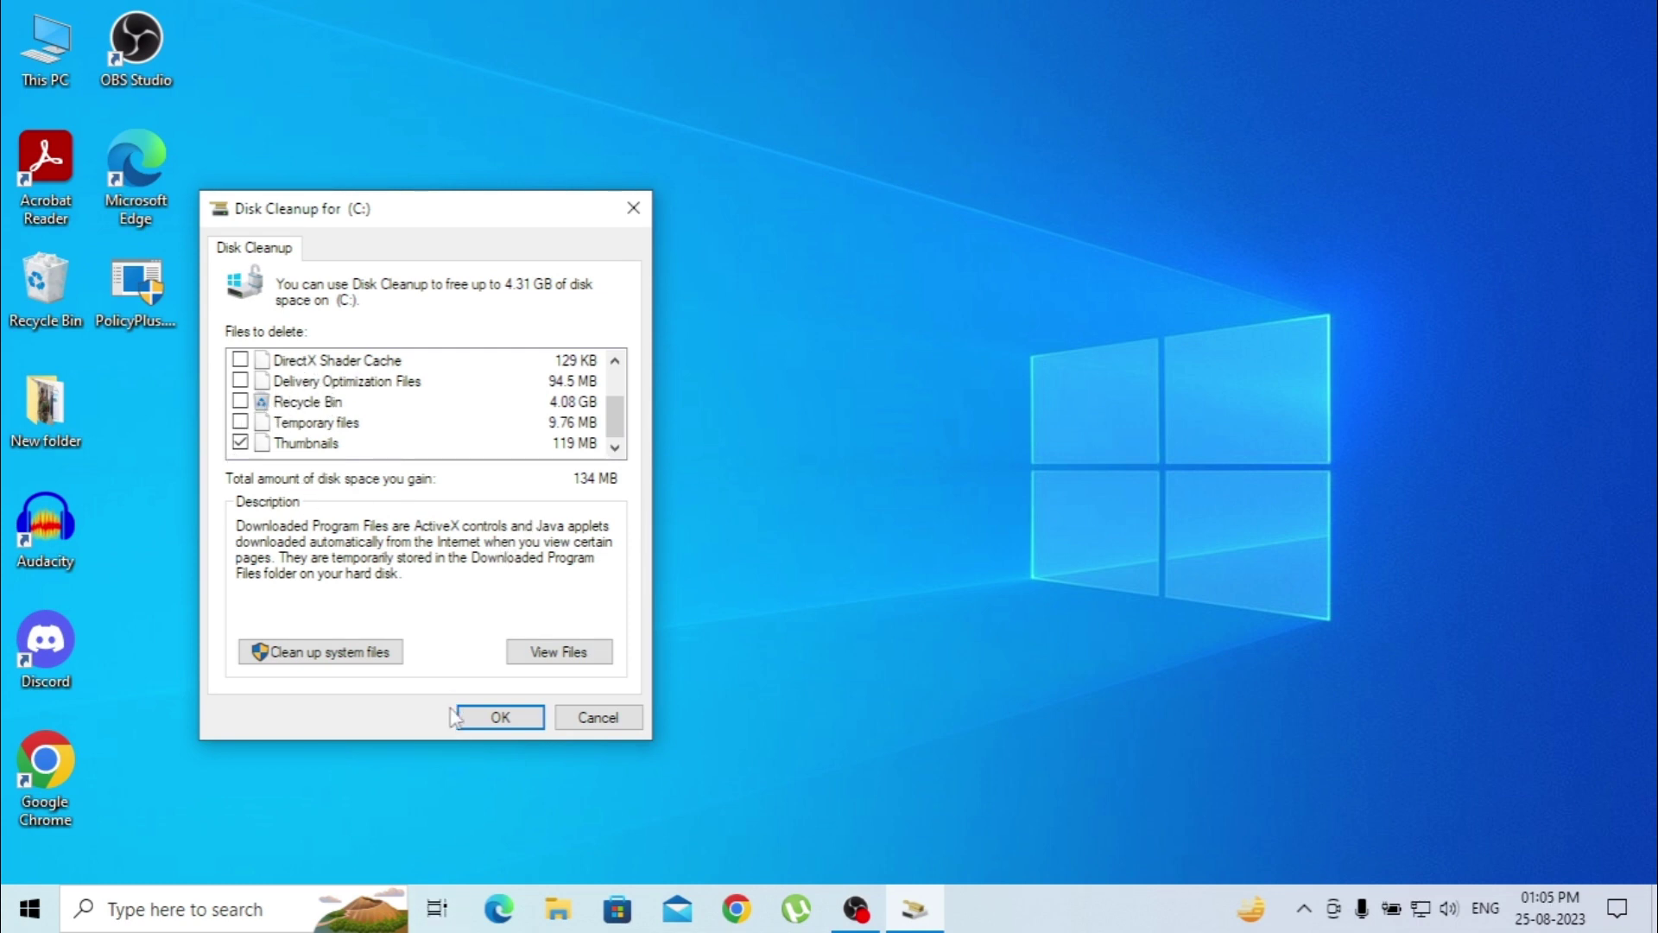
{"action": "left_click", "coordinate": [501, 720]}
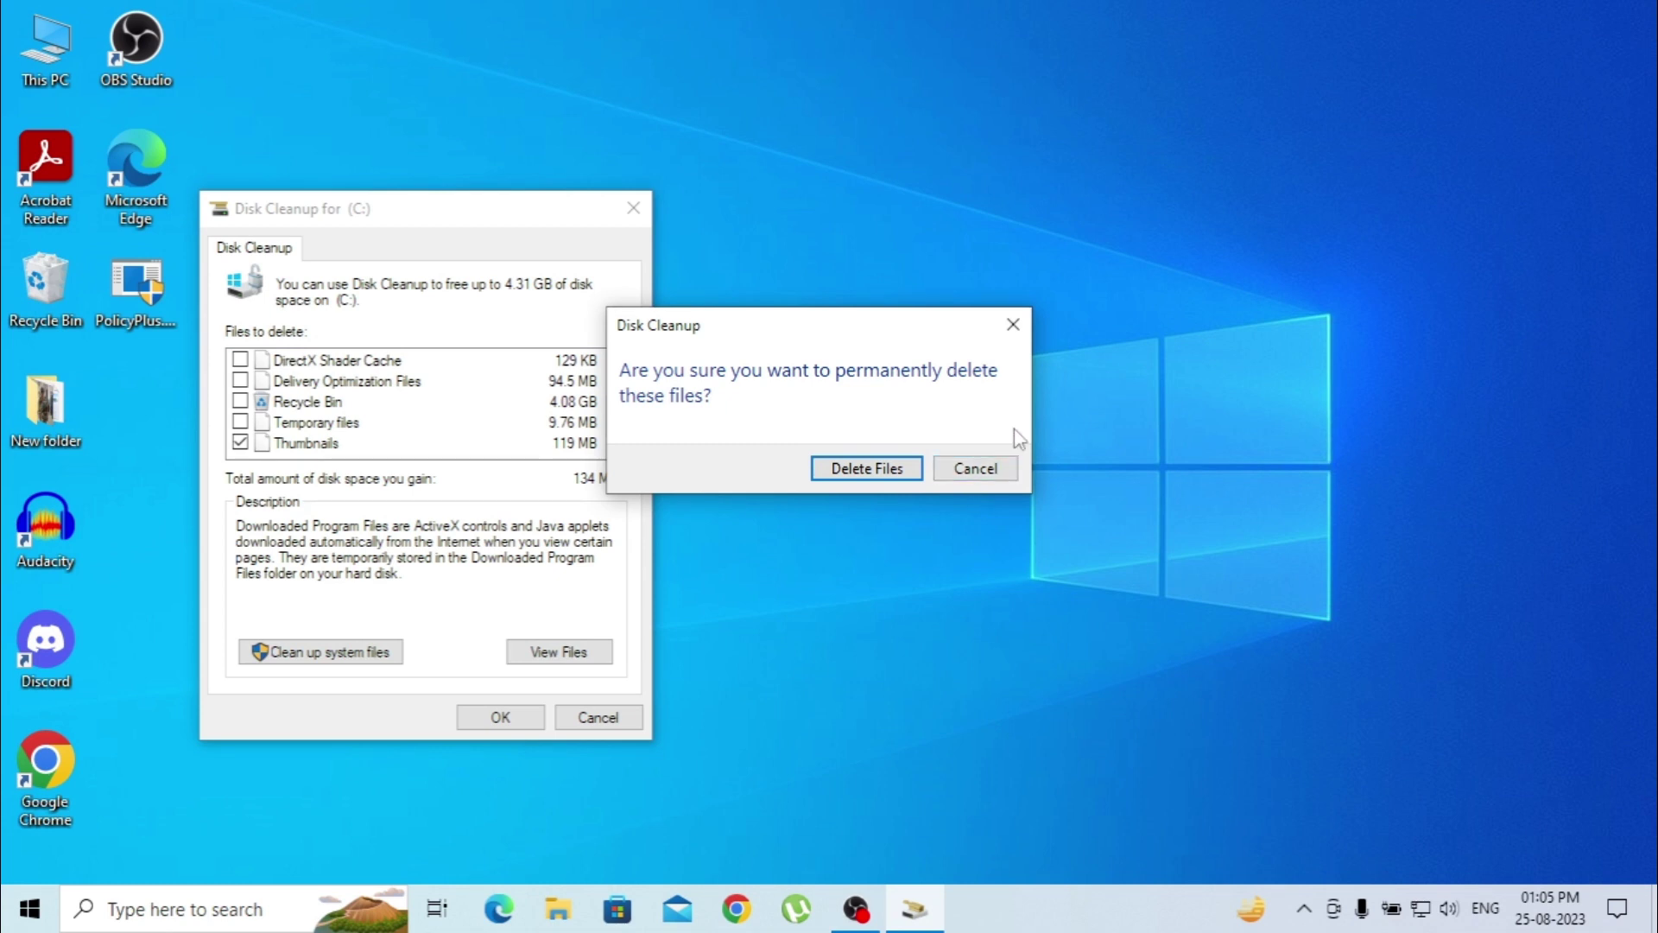
{"action": "left_click", "coordinate": [1013, 329]}
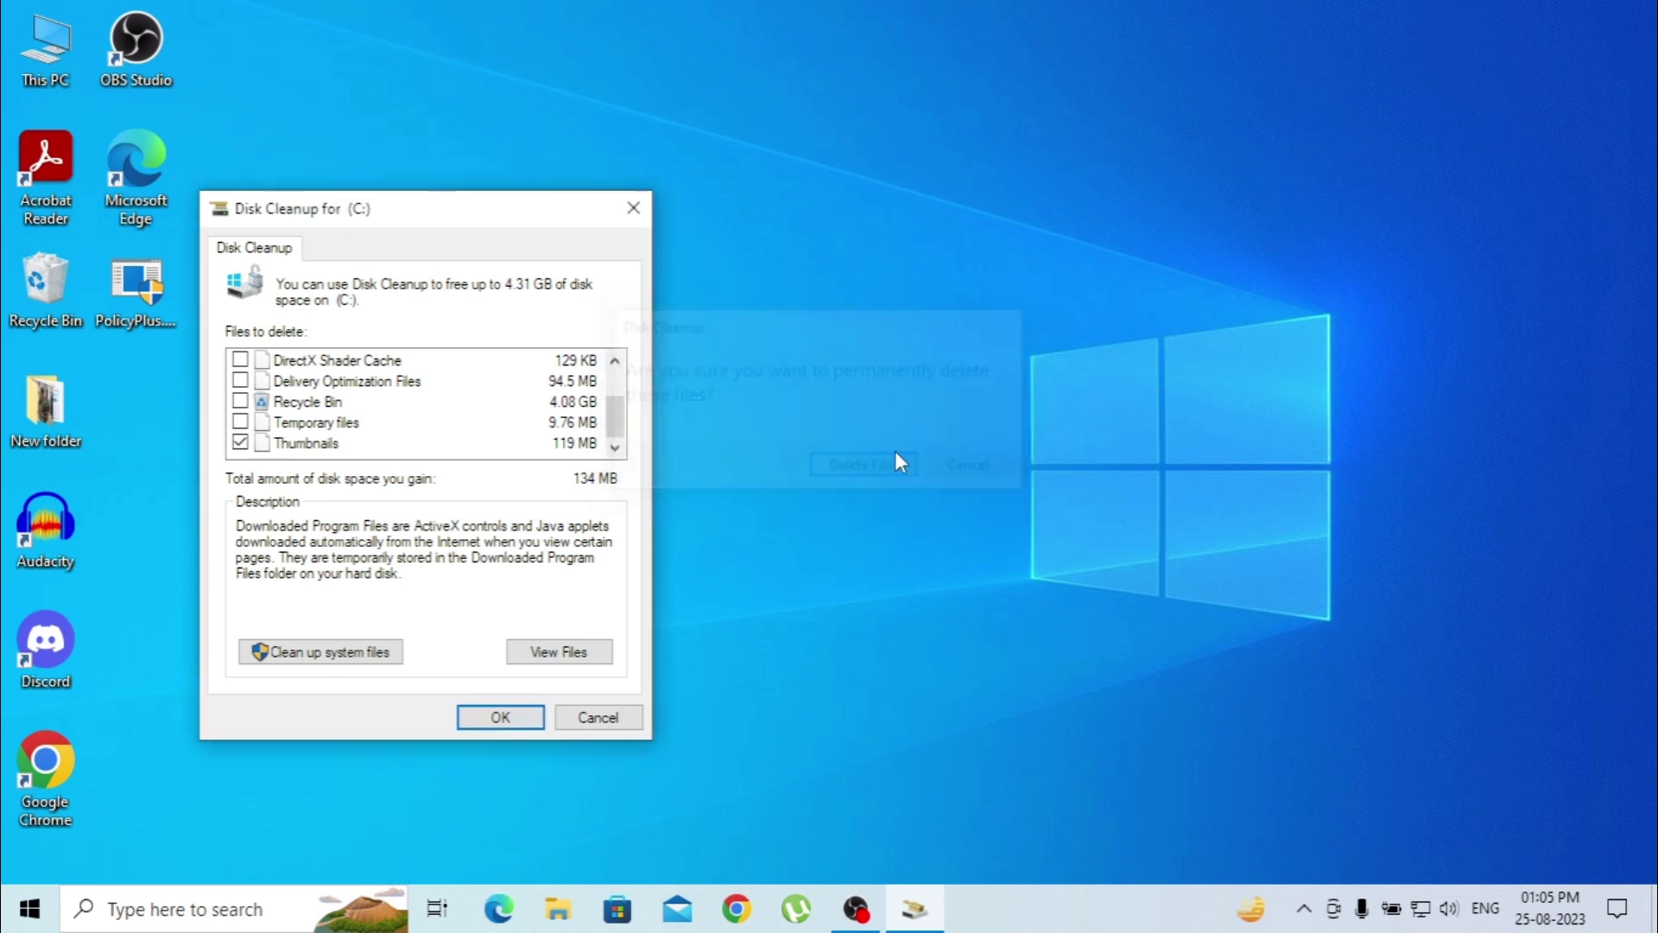
View the Downloaded Program Files folder, look through New Volume (F:), go back and close the folder window.
{"action": "left_click", "coordinate": [543, 654]}
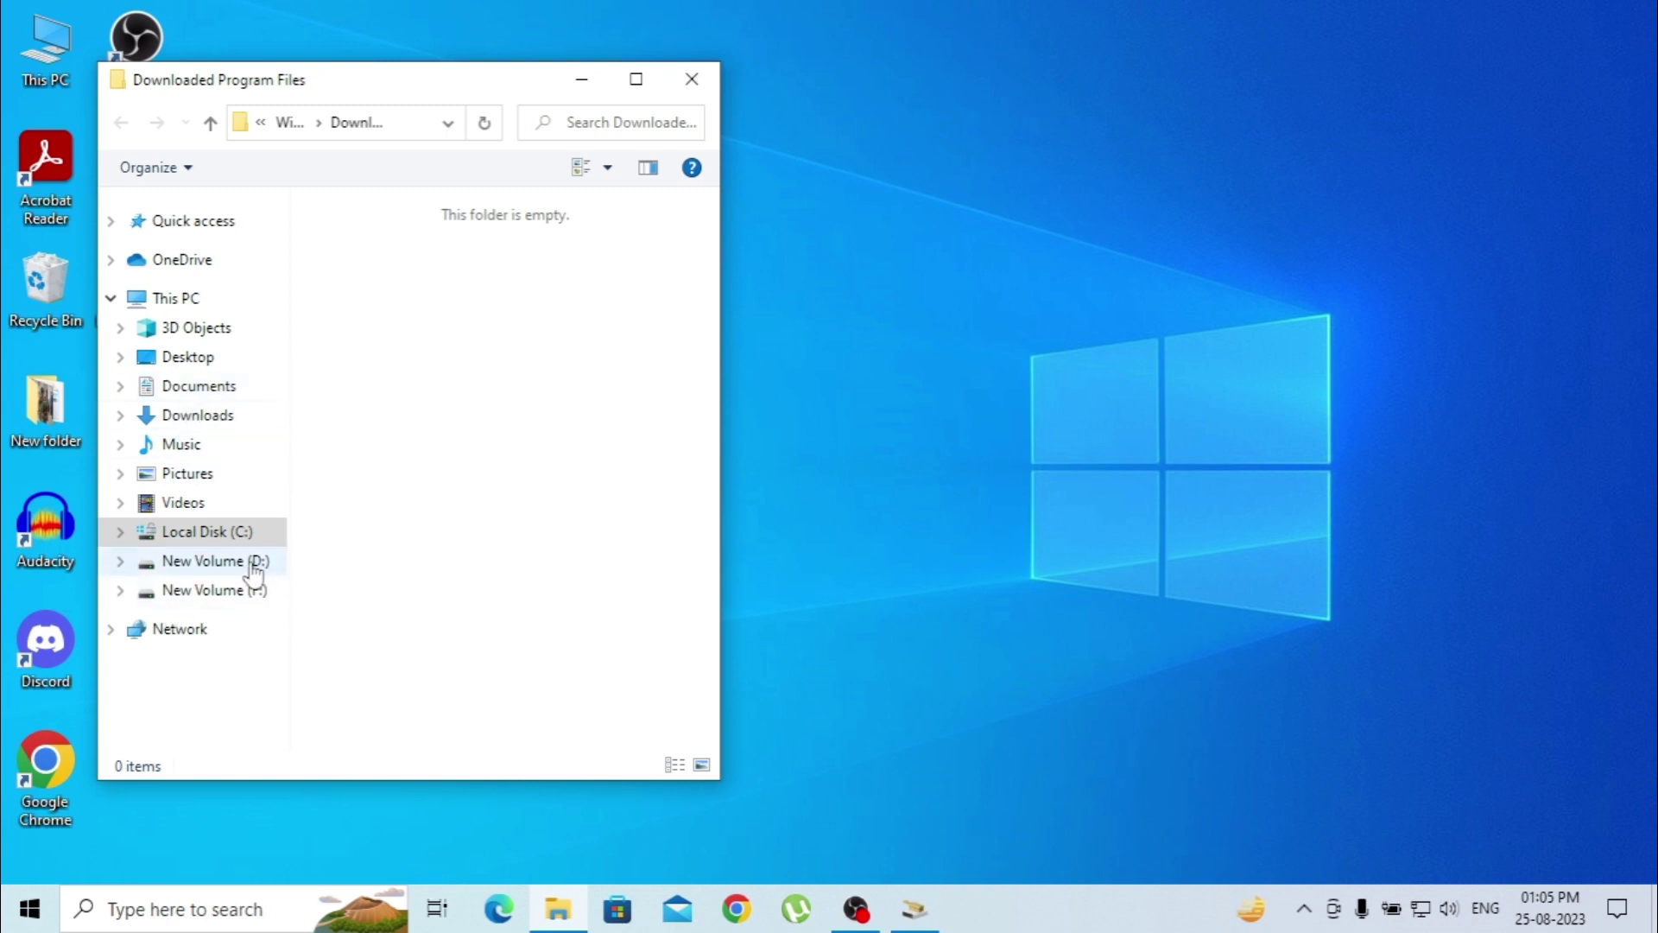
{"action": "left_click", "coordinate": [218, 594]}
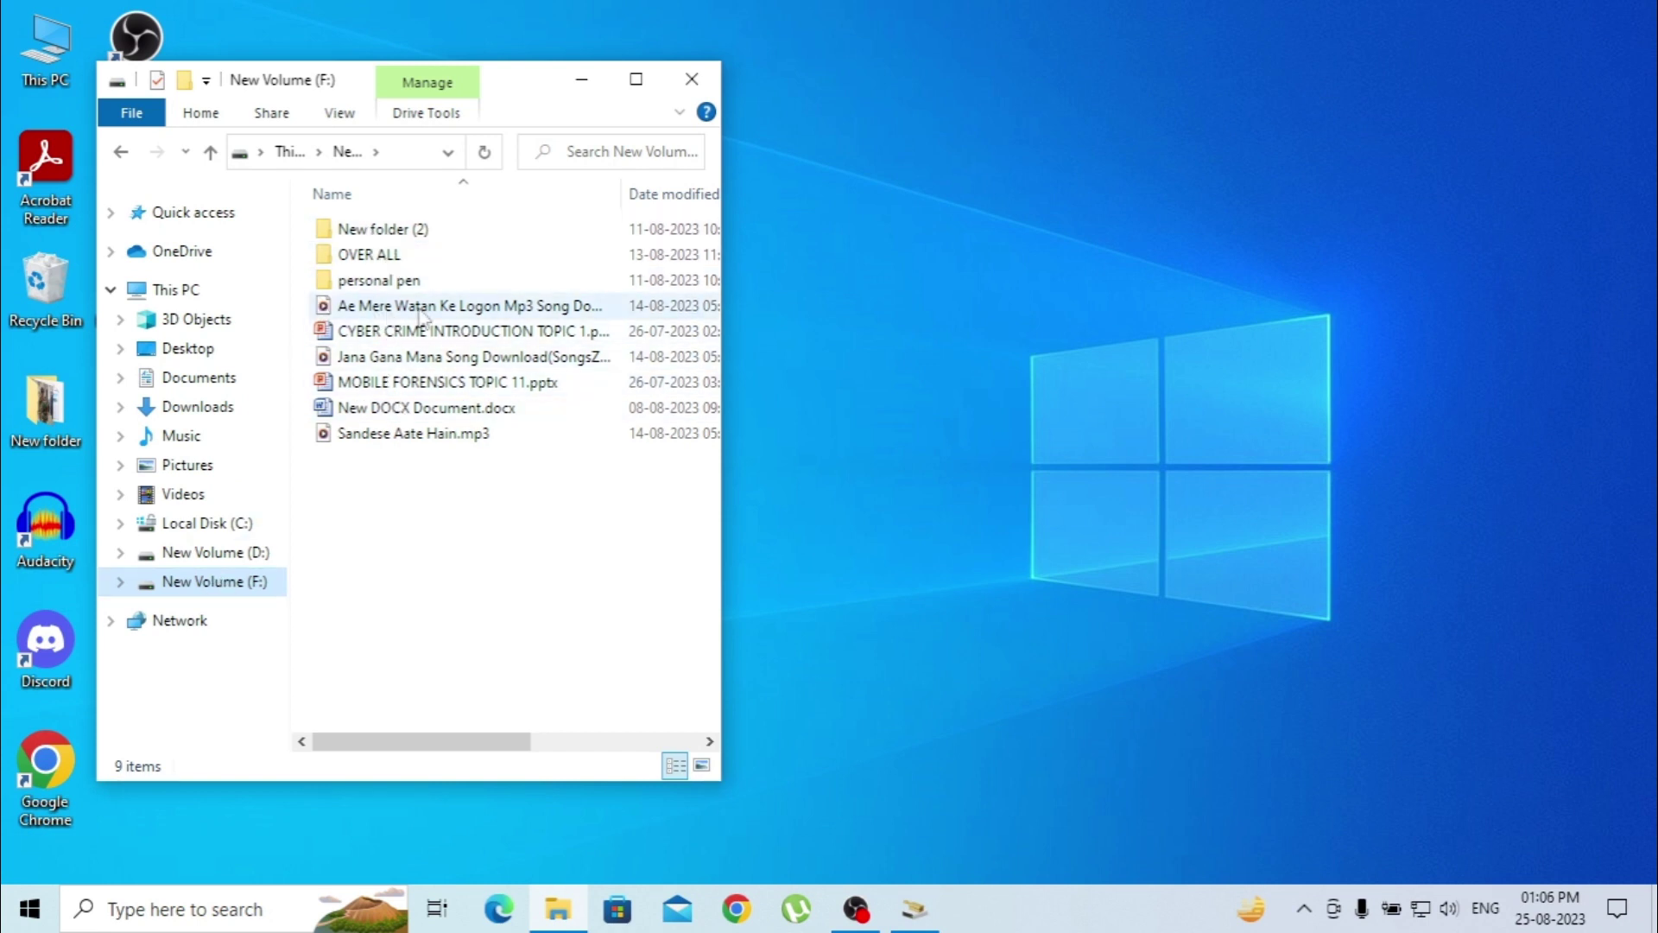
{"action": "left_click", "coordinate": [121, 153]}
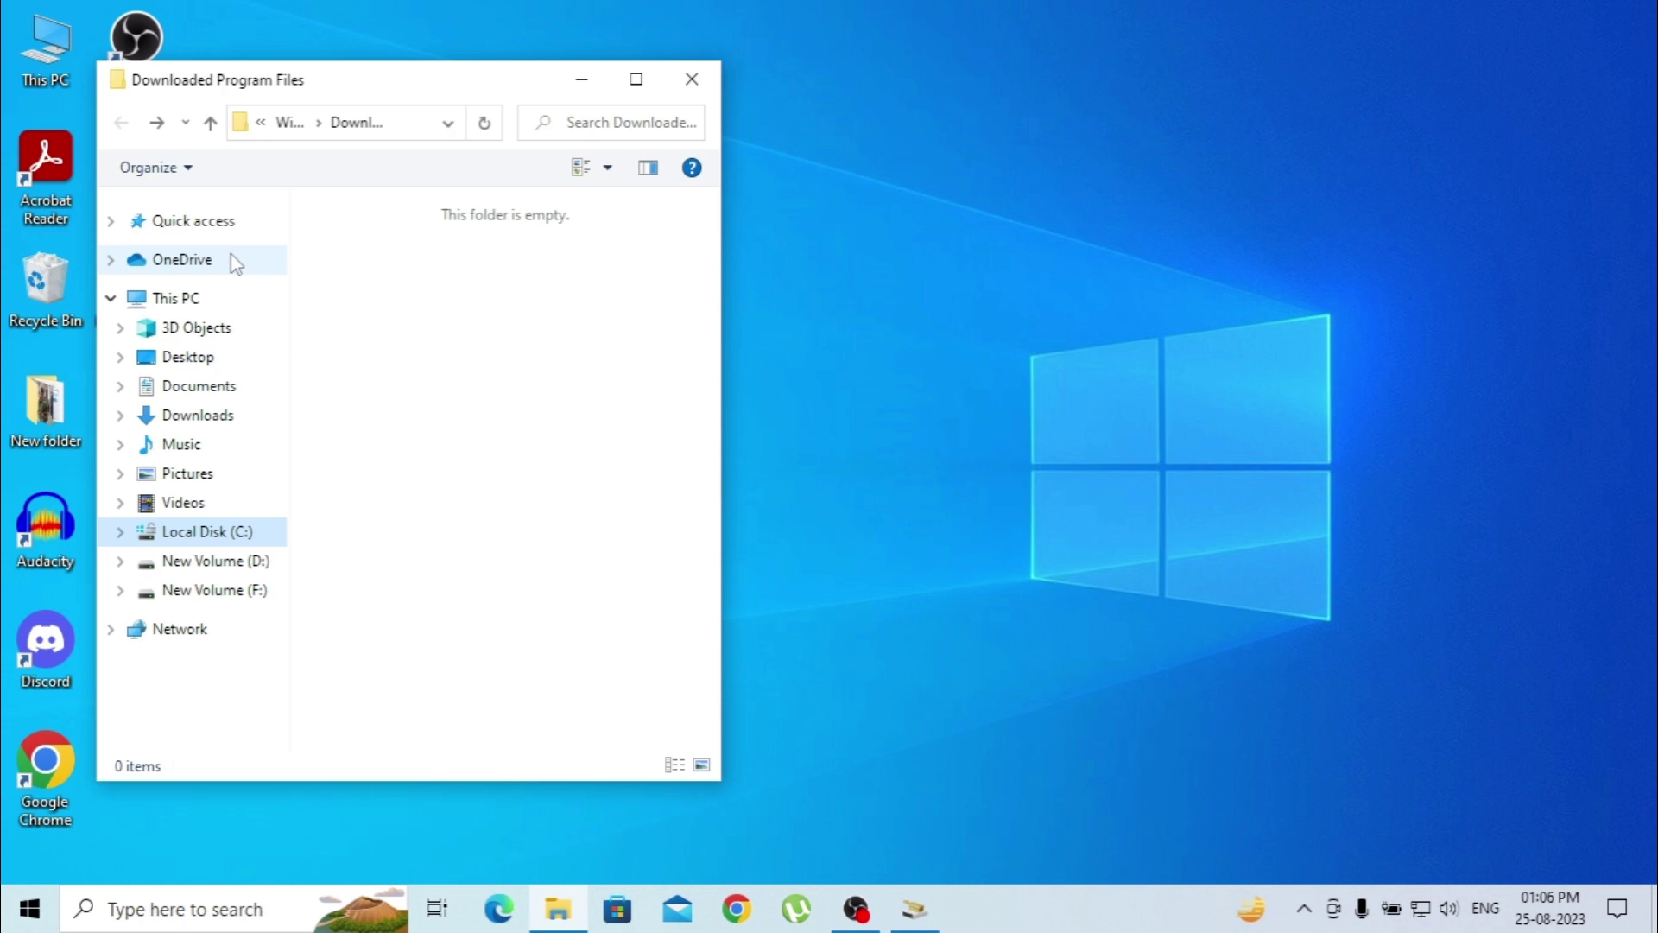
{"action": "left_click", "coordinate": [691, 86]}
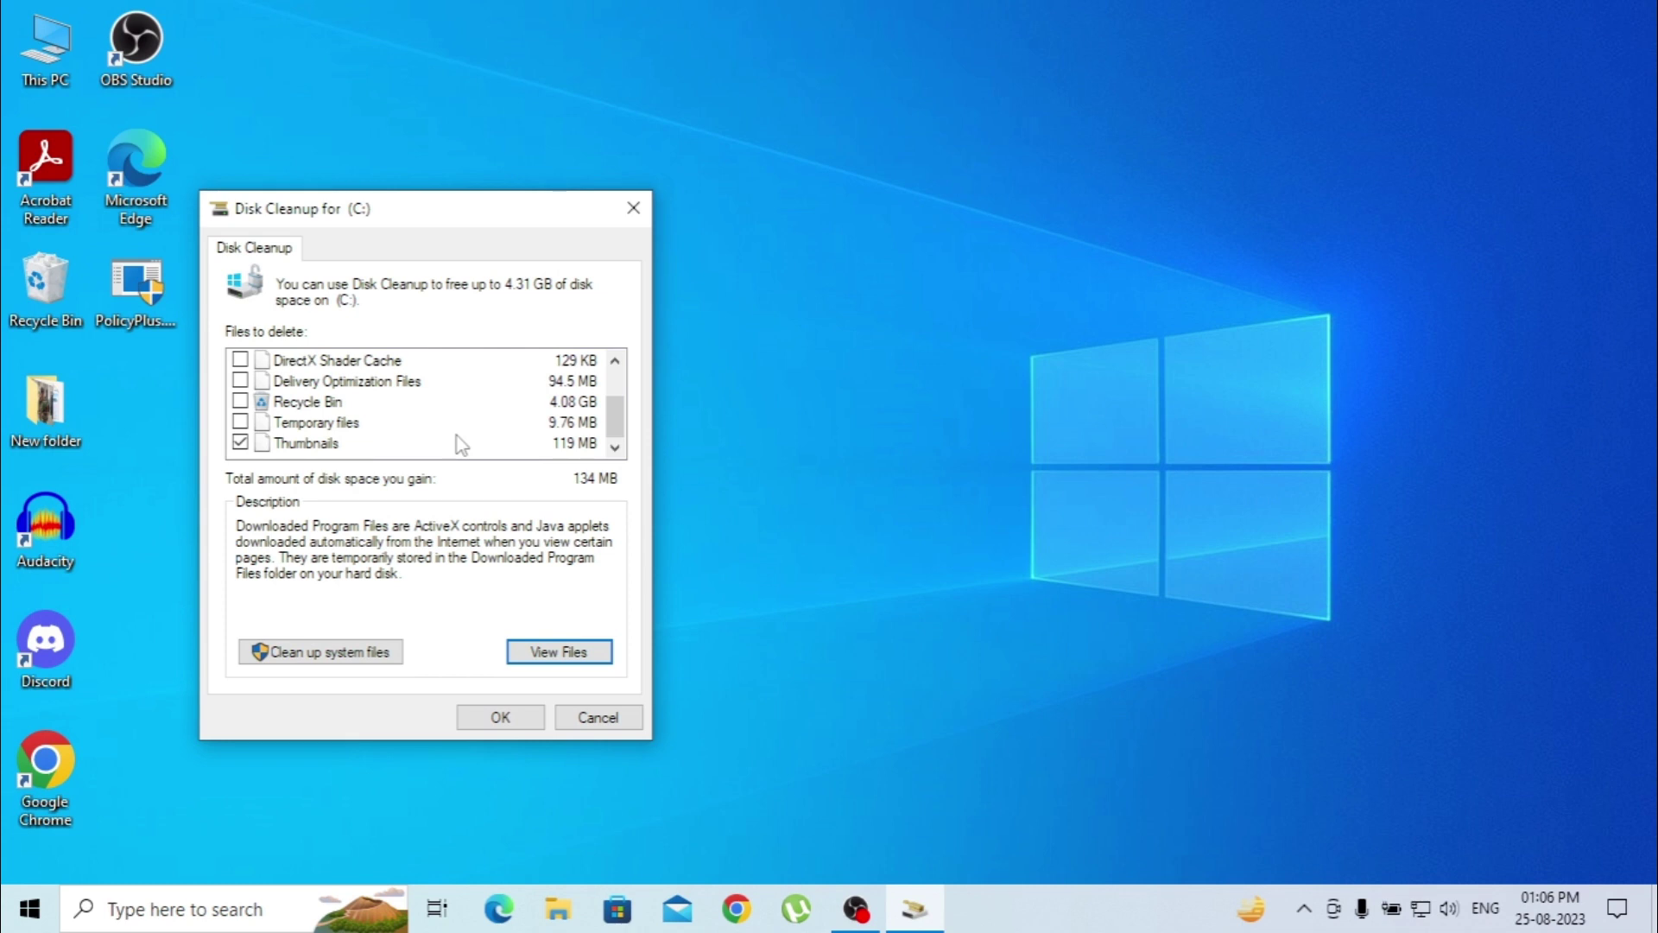
Mark Windows error reports, DirectX Shader Cache, Delivery Optimization Files, Recycle Bin and Temporary files for deletion.
{"action": "scroll", "coordinate": [342, 397], "scroll_direction": "up", "scroll_amount": 2}
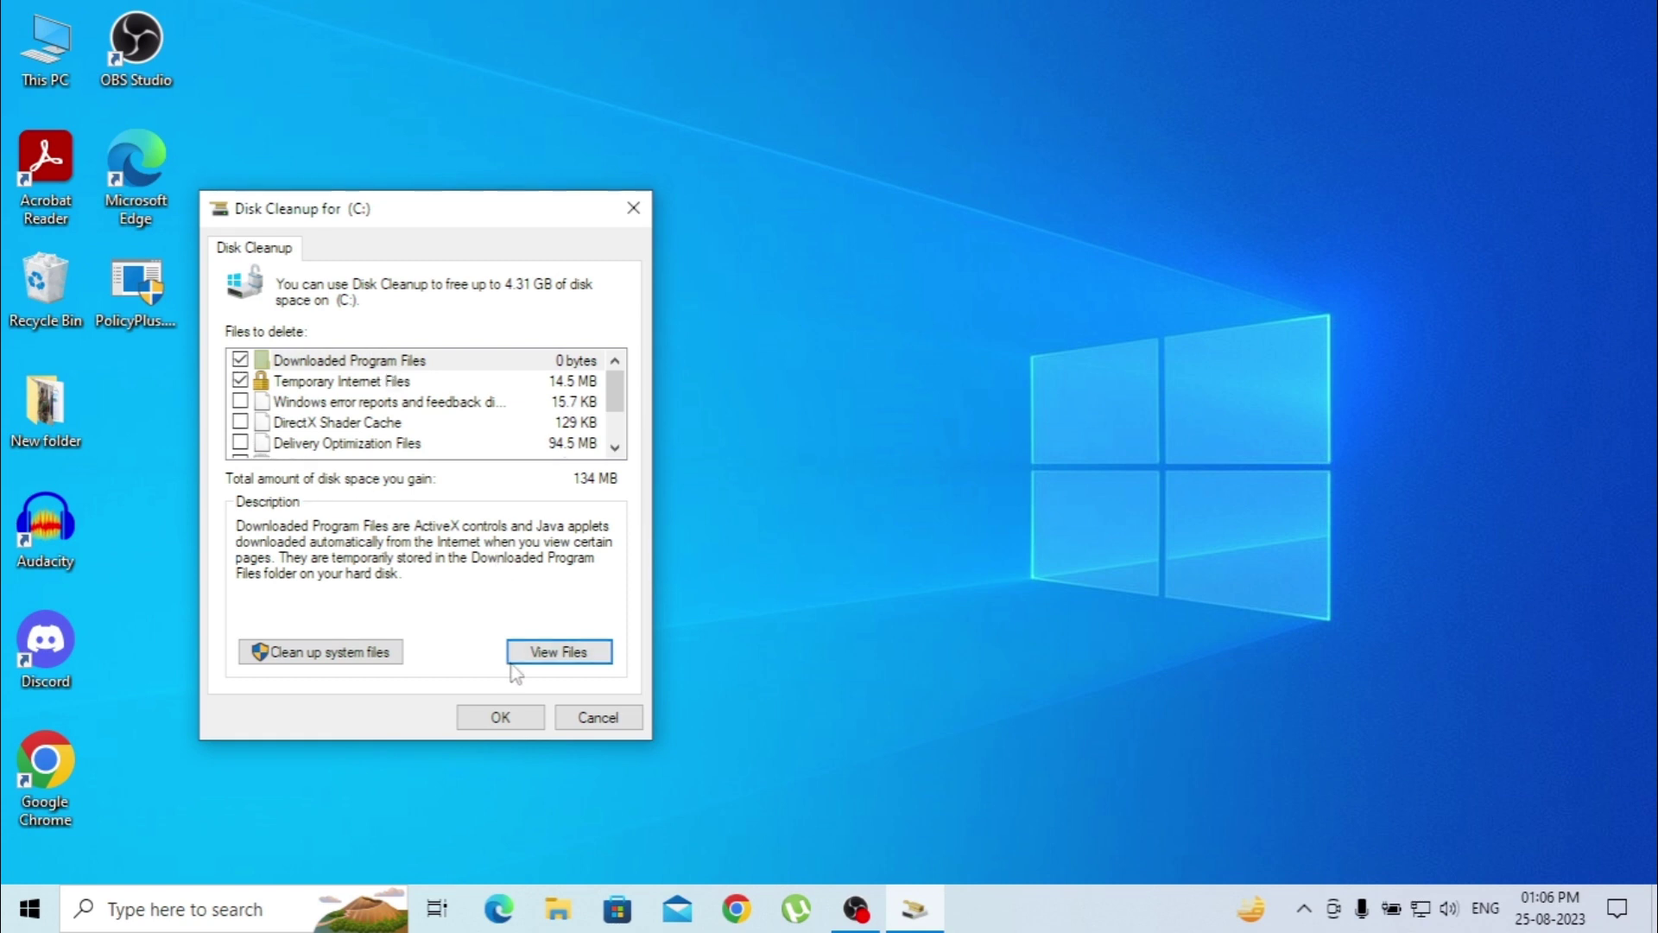
{"action": "left_click", "coordinate": [240, 402]}
{"action": "left_click", "coordinate": [240, 422]}
{"action": "left_click", "coordinate": [240, 443]}
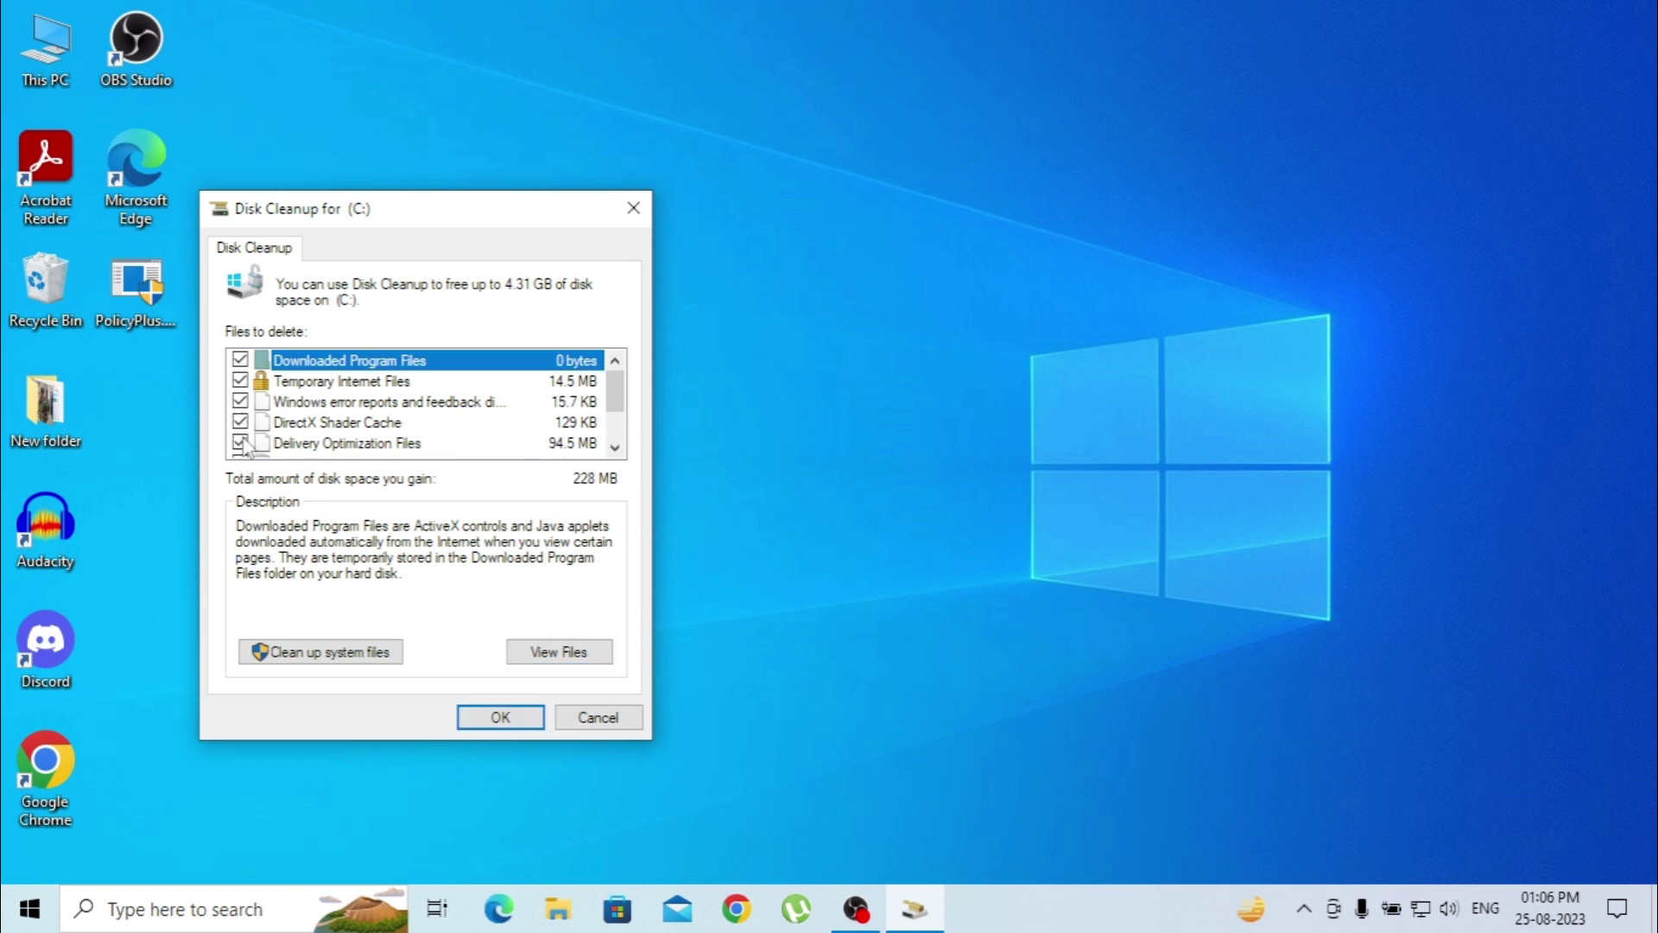
{"action": "scroll", "coordinate": [242, 445], "scroll_direction": "down", "scroll_amount": 1}
{"action": "left_click", "coordinate": [240, 401]}
{"action": "left_click", "coordinate": [240, 422]}
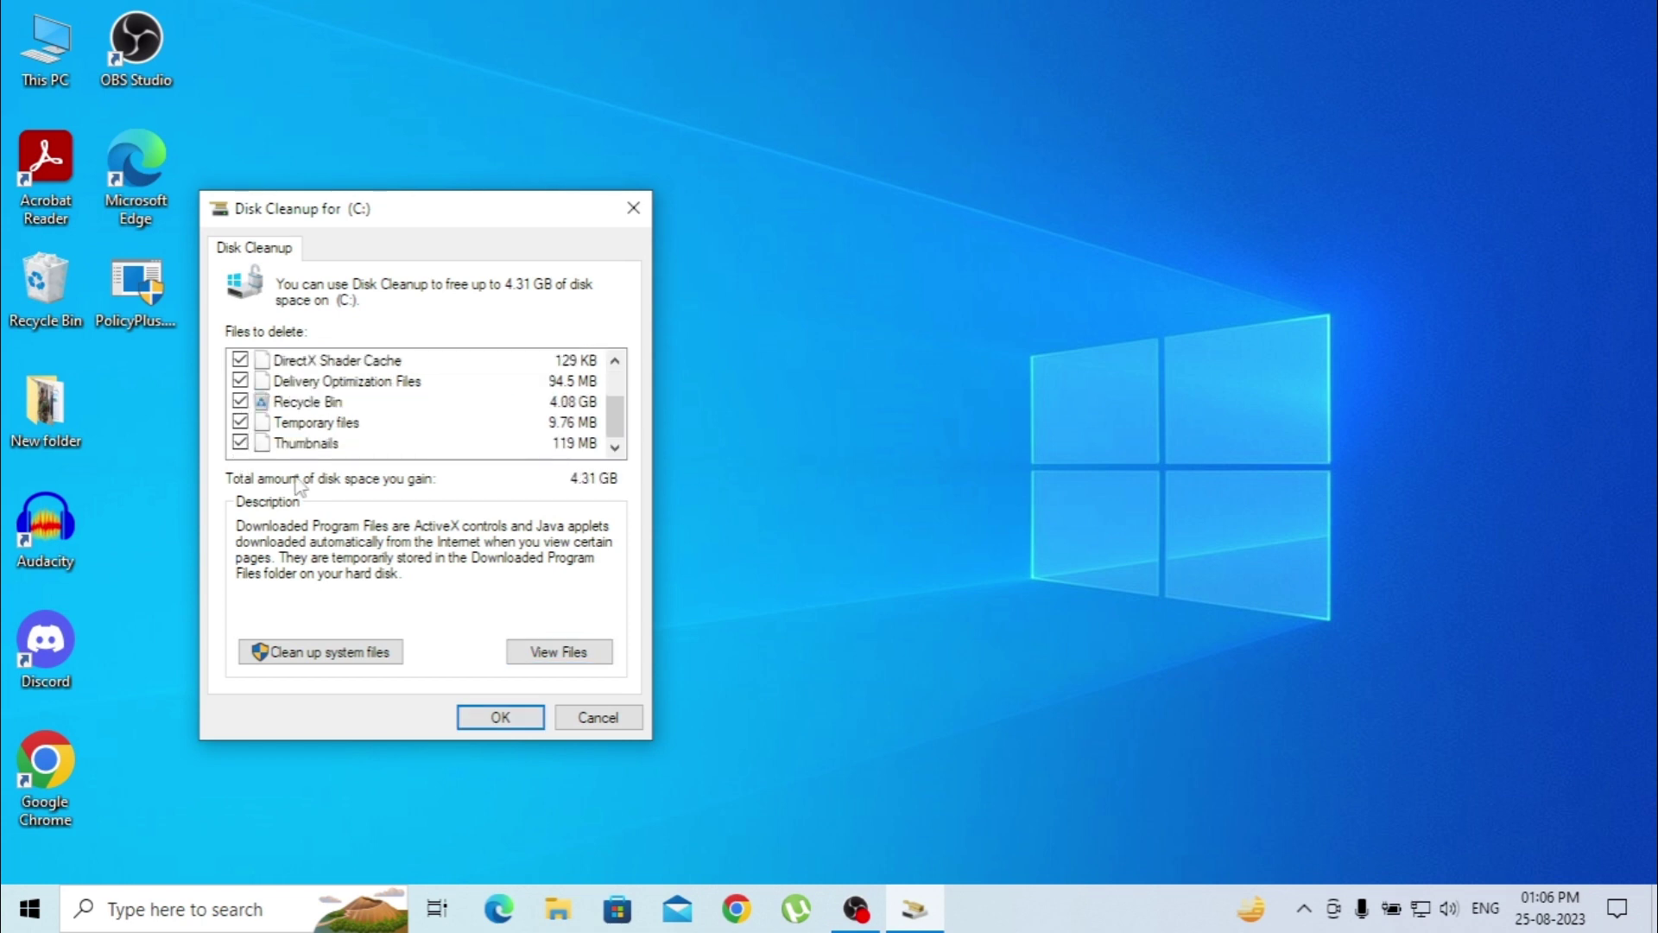
Submit the full selection for cleanup, cancel the permanent deletion and close Disk Cleanup.
{"action": "left_click", "coordinate": [498, 725]}
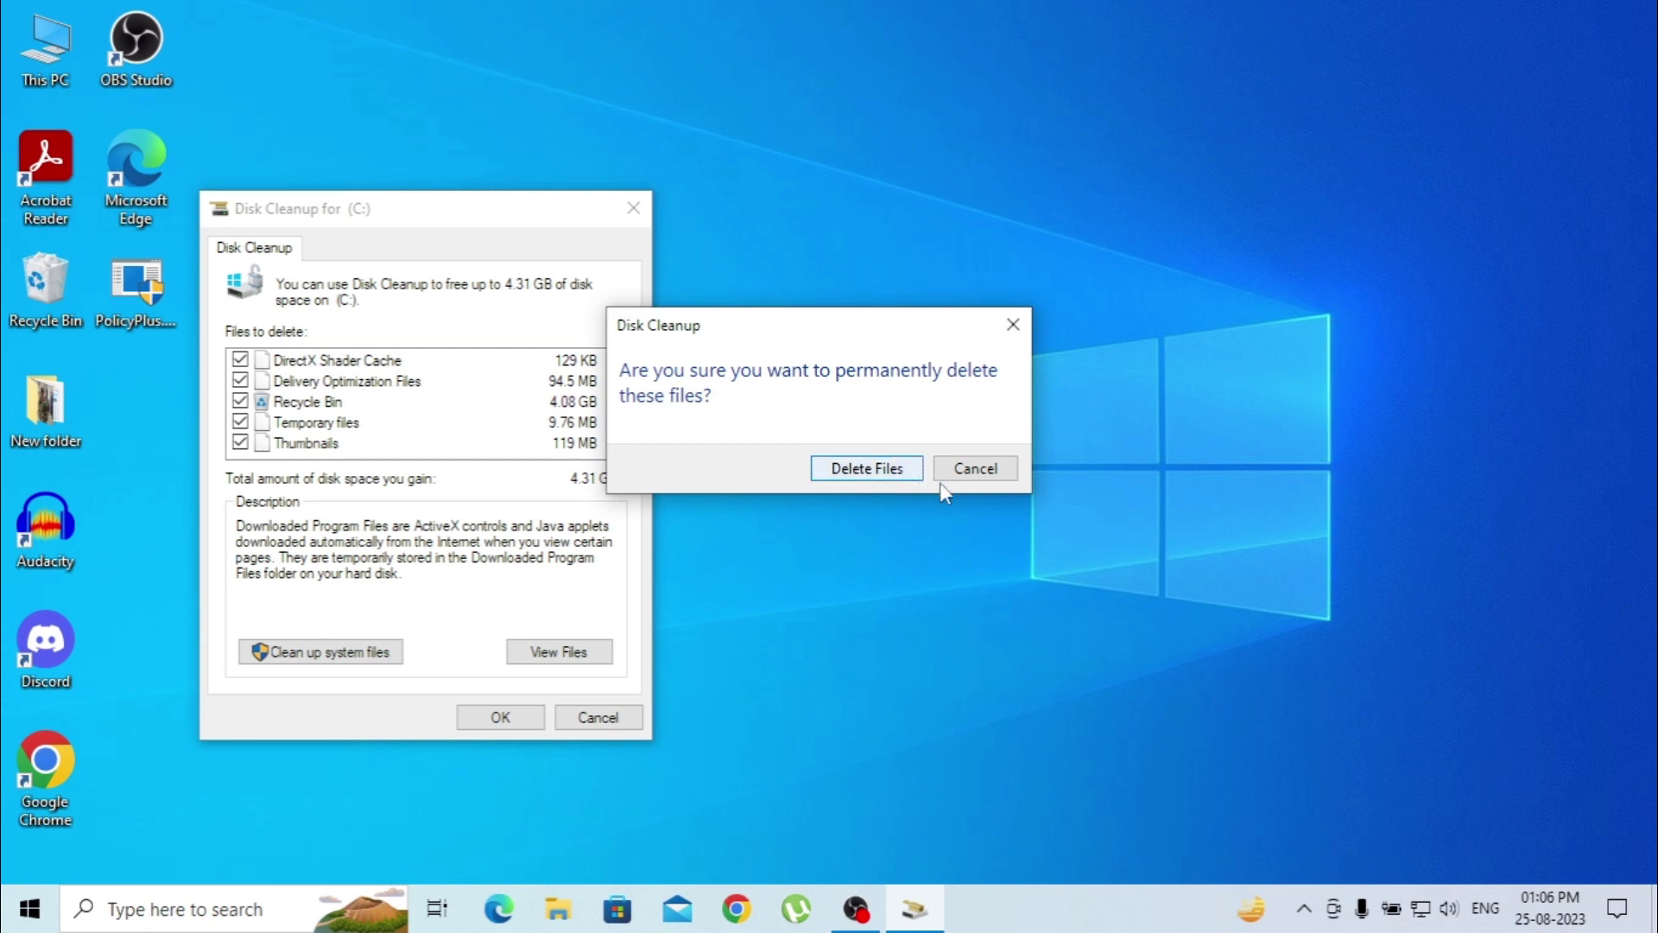
{"action": "left_click", "coordinate": [988, 480]}
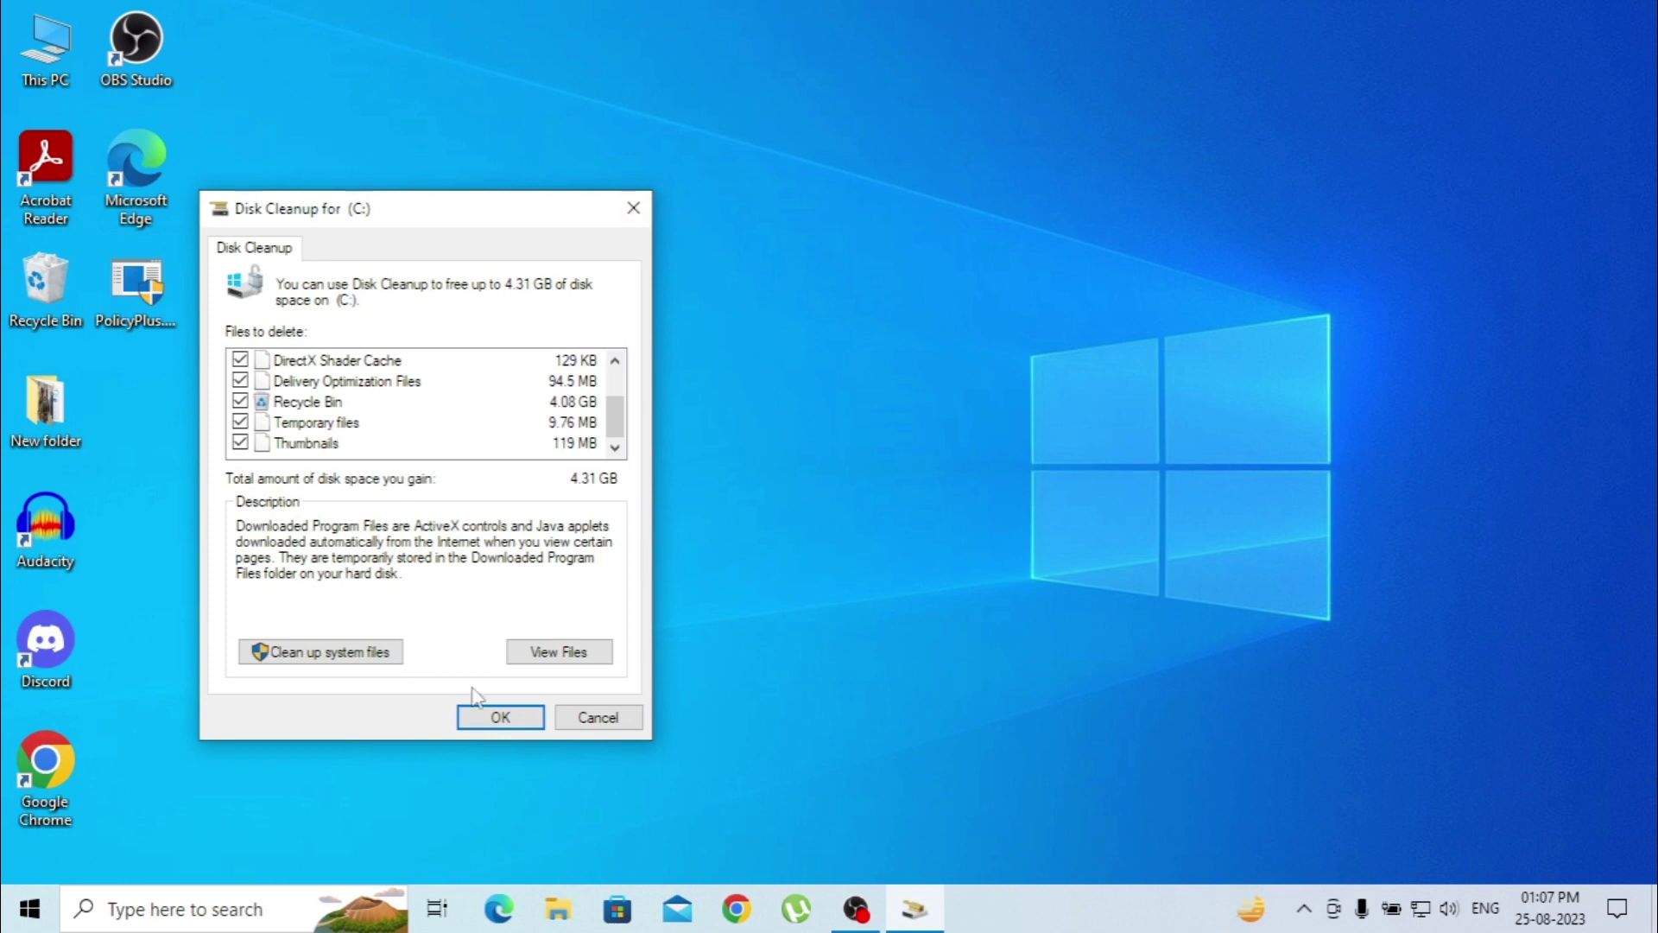
{"action": "left_click", "coordinate": [631, 214]}
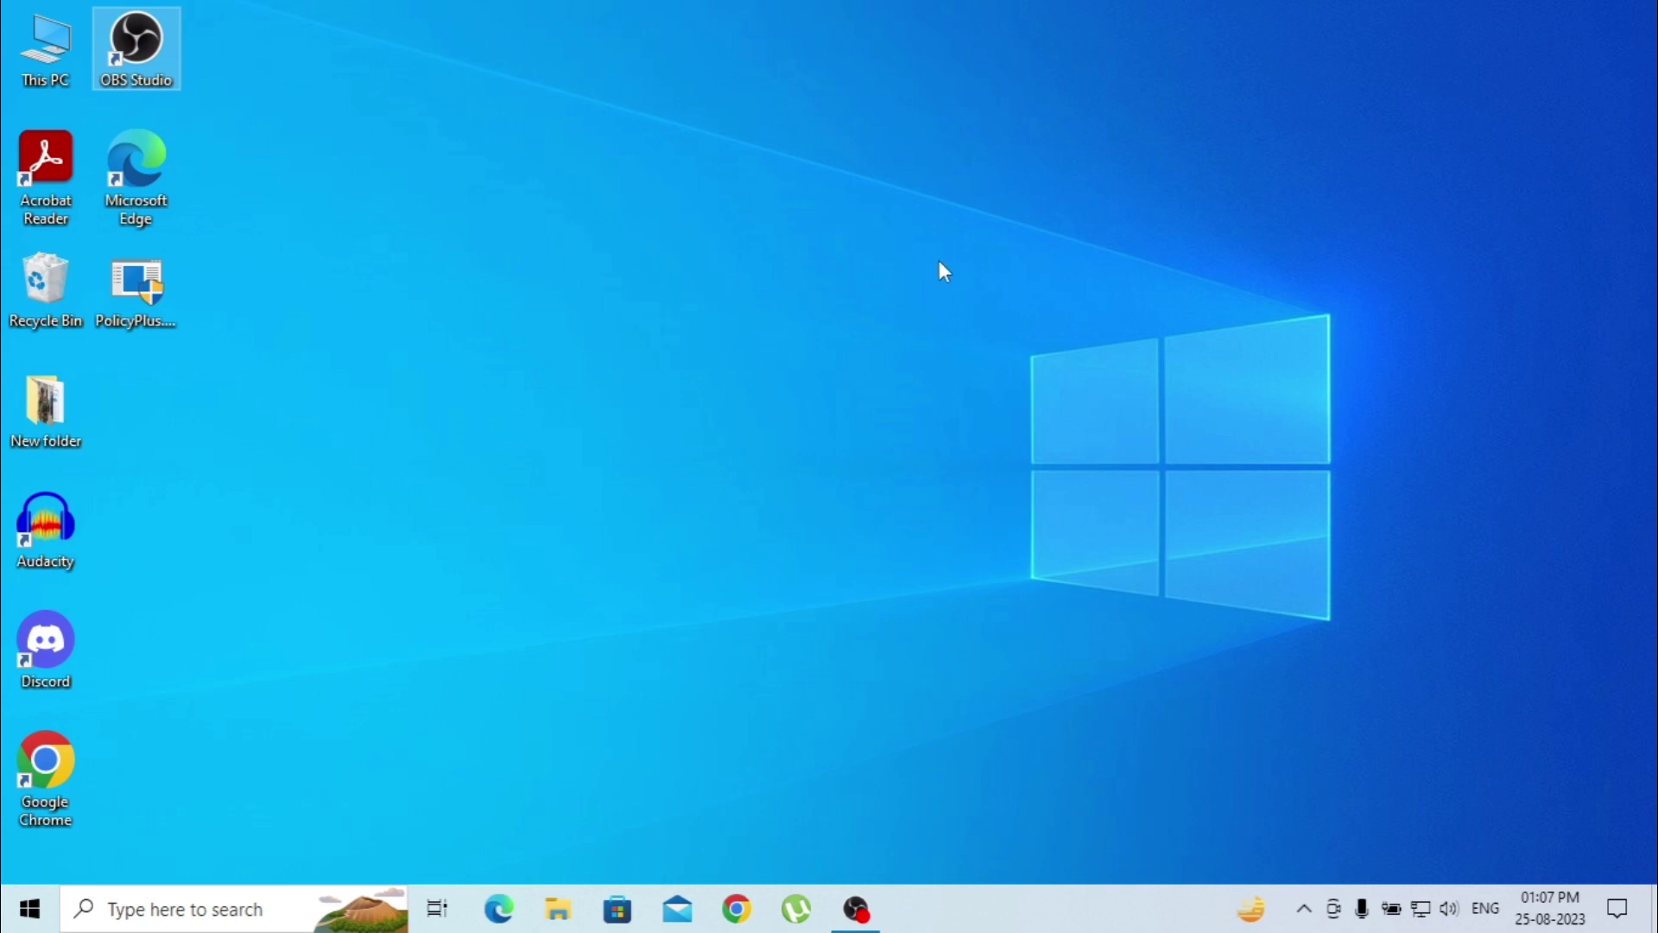
{"action": "left_click", "coordinate": [856, 909]}
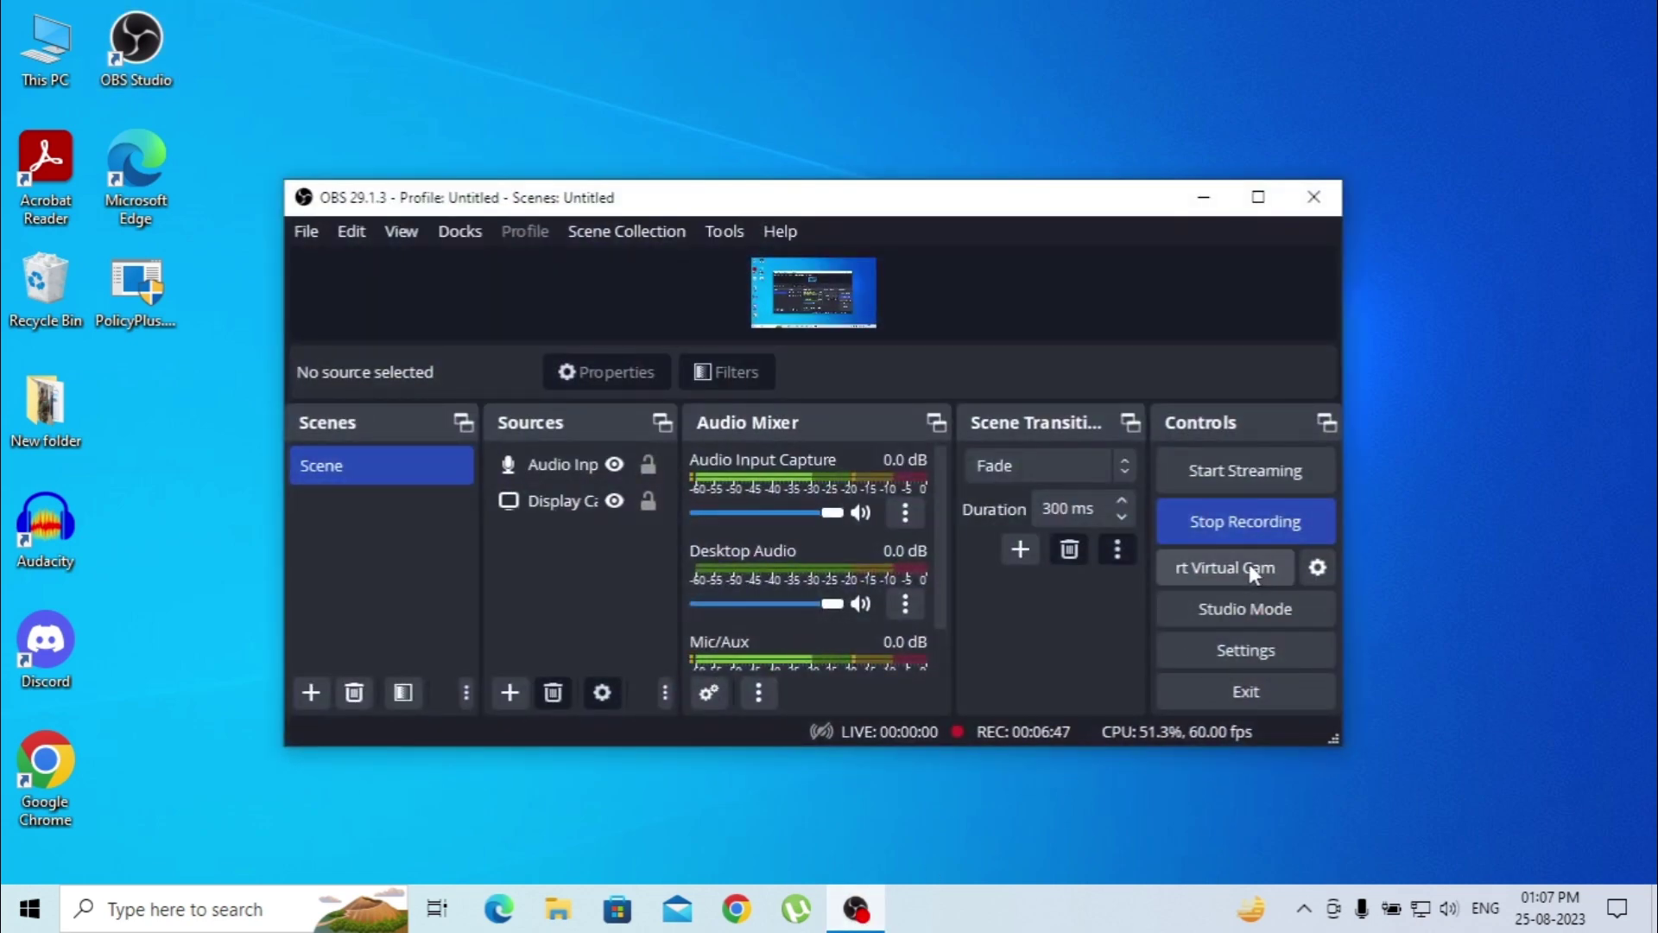